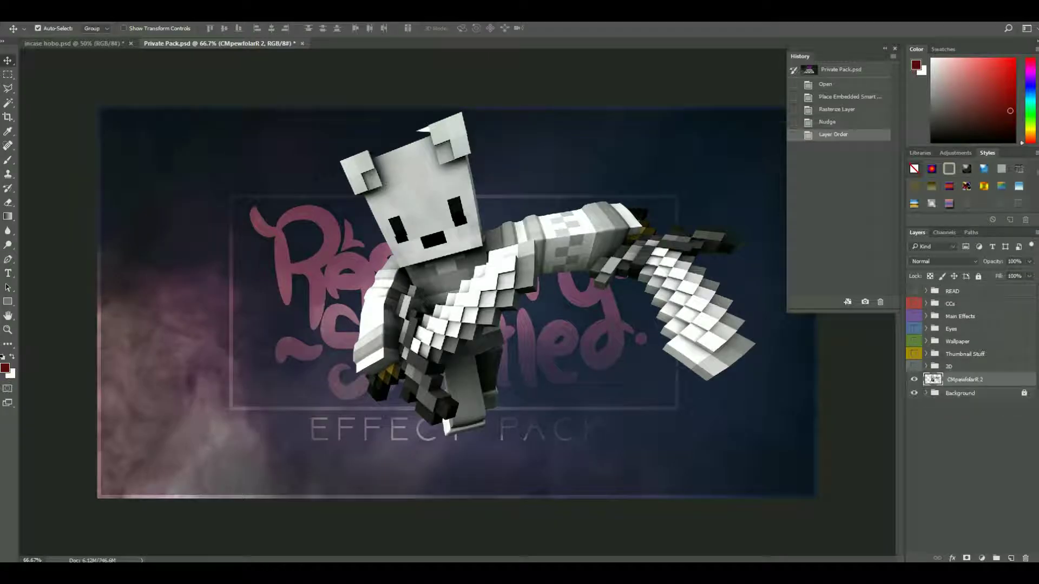
Name the group Render and stack three glowing style presets onto the render layer.
text(nder)
key(Return)
click(984, 187)
click(1001, 187)
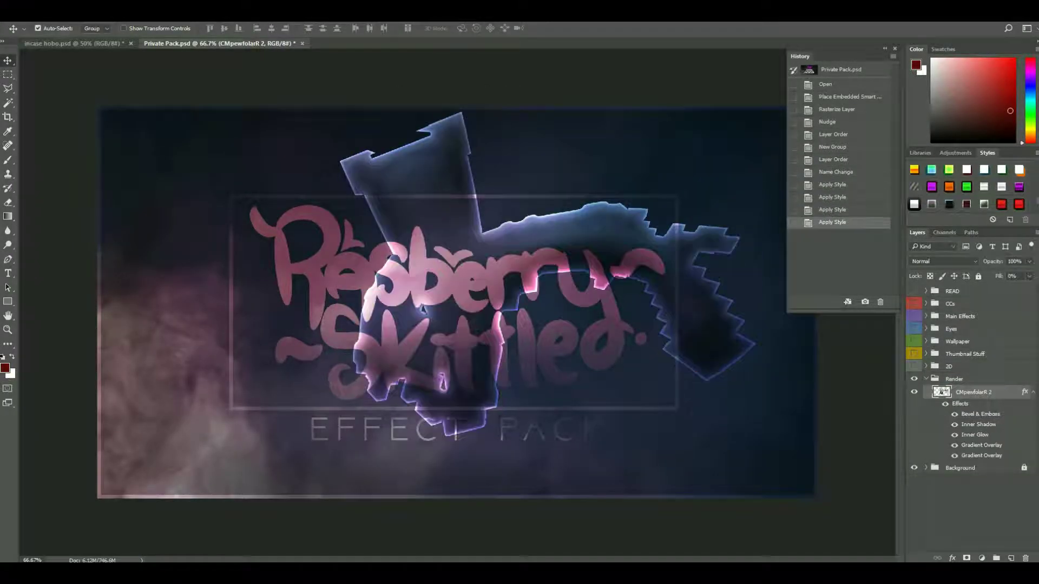
click(984, 204)
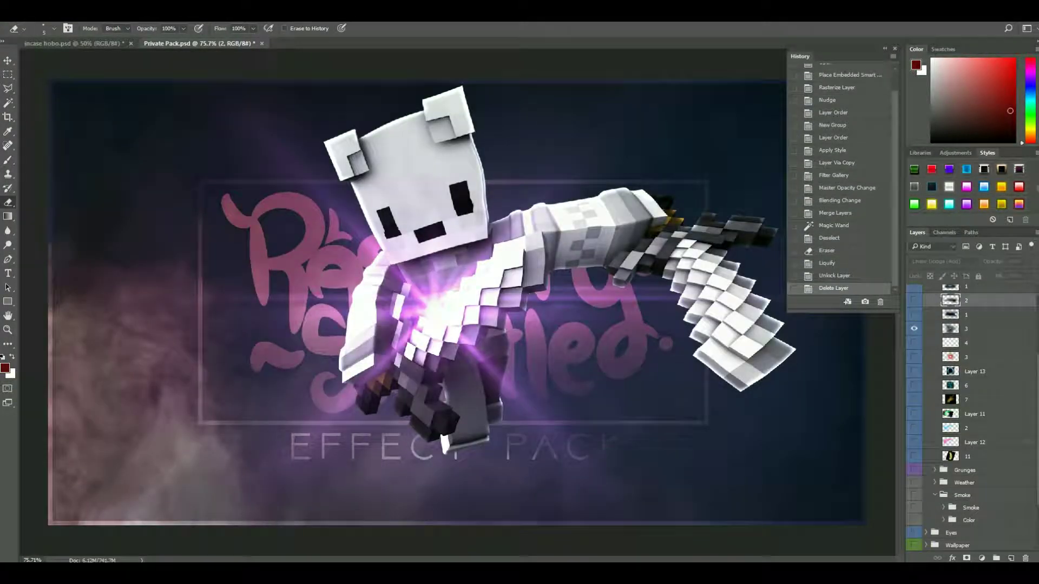
Shrink the purple glow onto the sword tip and recolour it with Hue/Saturation.
drag(943, 532, 953, 518)
double_click(958, 505)
text(R)
drag(508, 304, 764, 390)
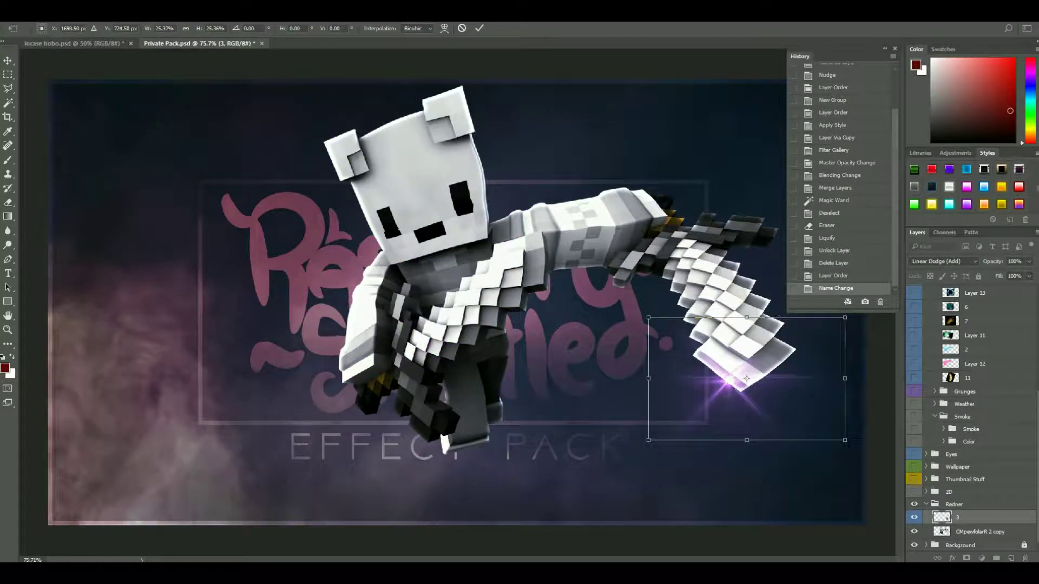
key(Return)
key(ctrl+u)
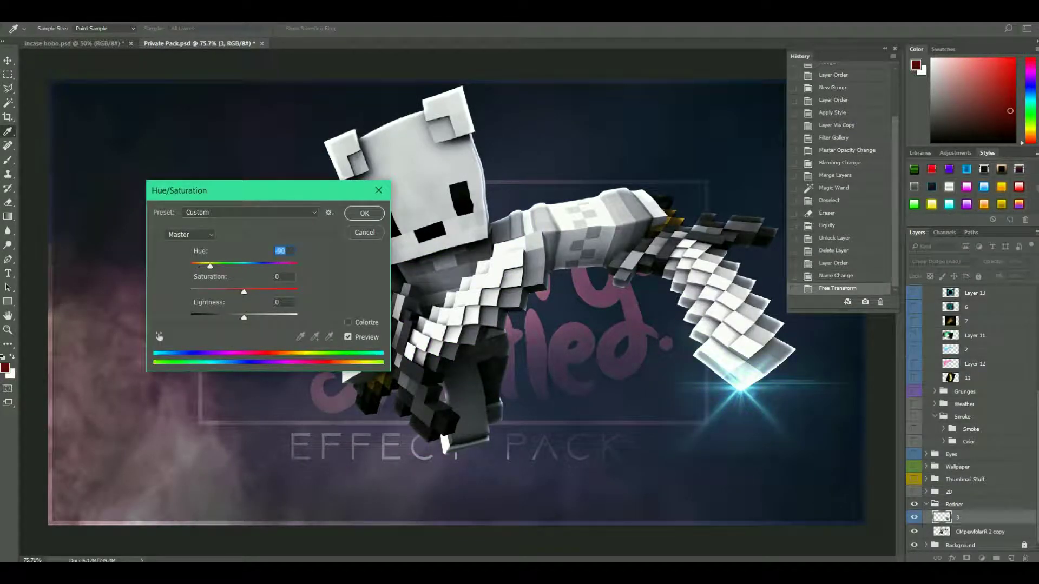
key(Return)
Place a cyan glow along the sword and add a recoloured duplicate of it.
drag(951, 307, 955, 517)
key(ctrl+t)
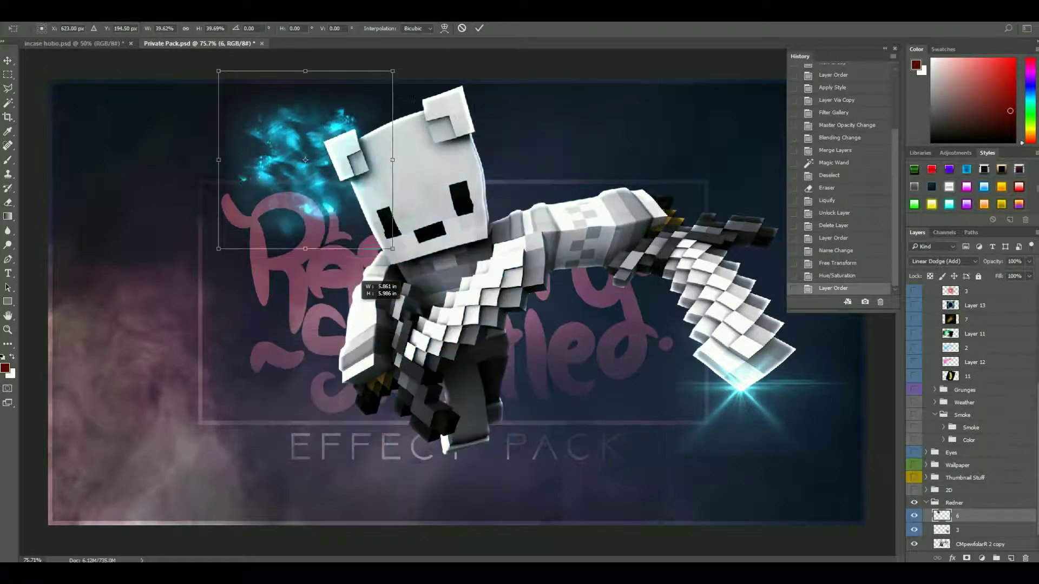
drag(271, 116, 717, 271)
key(Return)
key(ctrl+j)
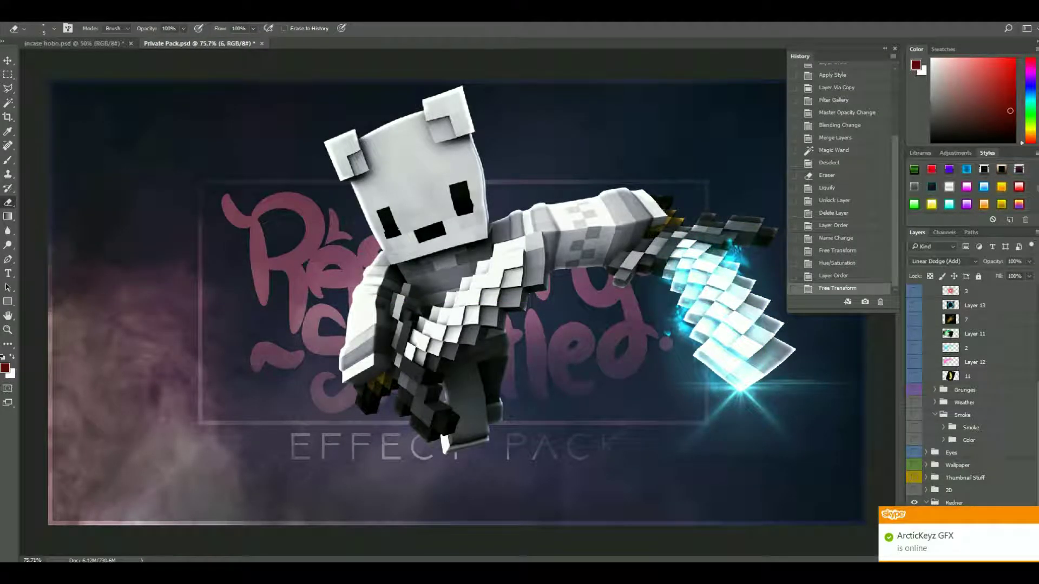
key(ctrl+u)
key(Return)
Recolour the copied glow, erase excess, and paint soft cyan light at 13% along the sword.
key(ctrl+t)
key(Return)
key(ctrl+u)
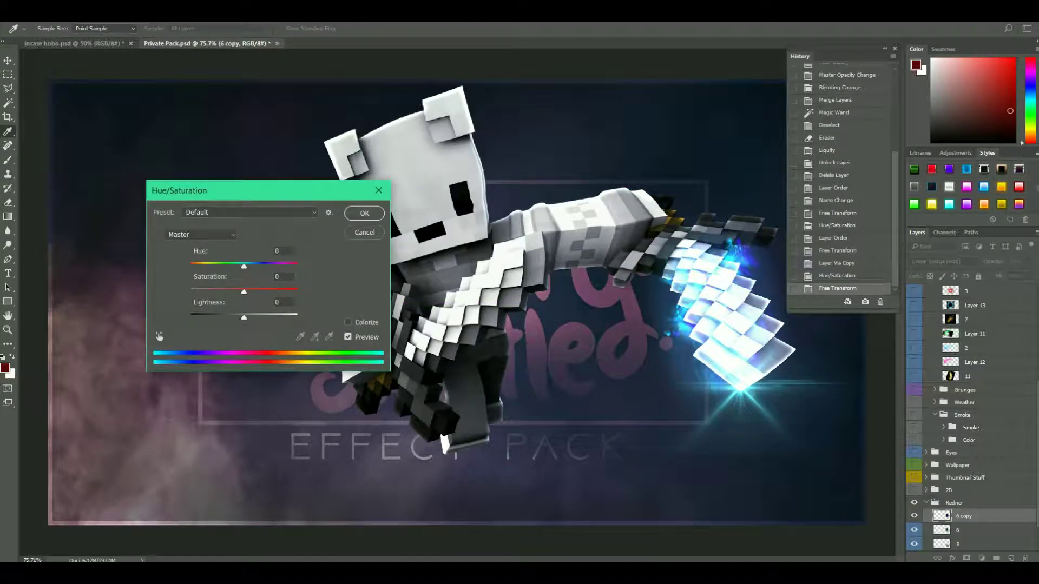
key(Return)
key(e)
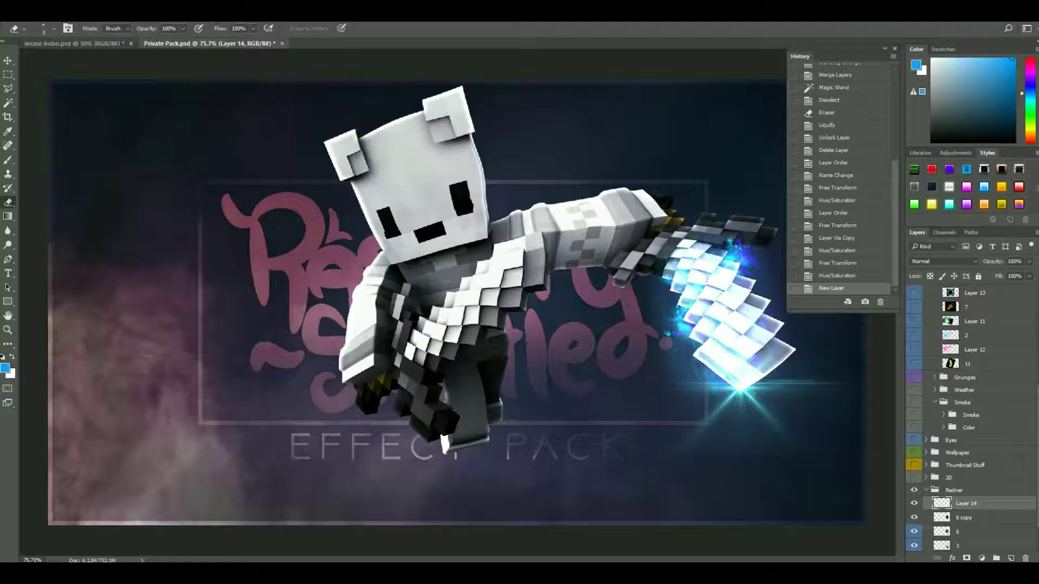
key(b)
drag(693, 260, 731, 336)
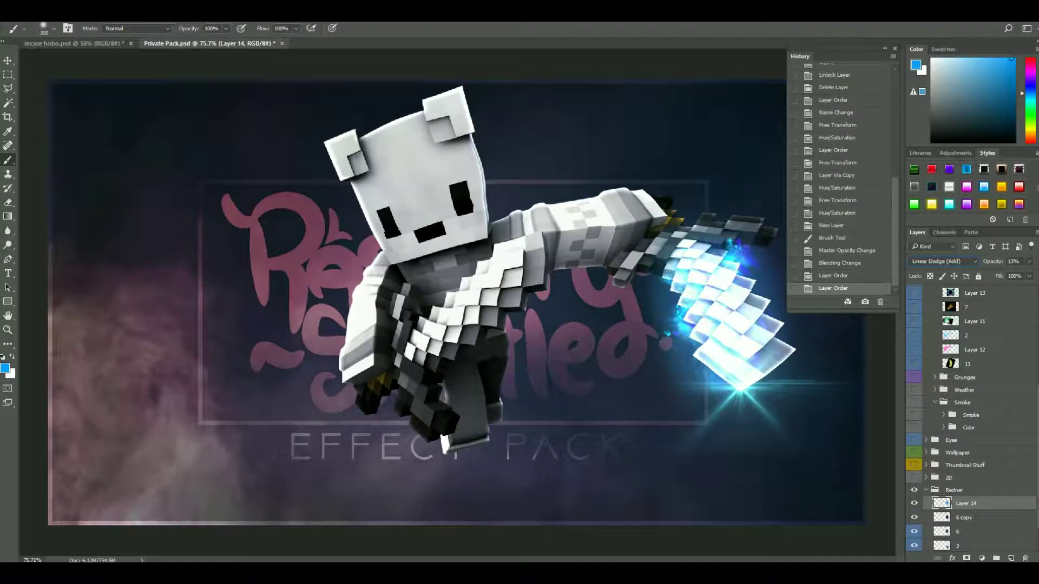
Duplicate the glow and rotate the copy onto the character's chest.
key(ctrl+j)
key(v)
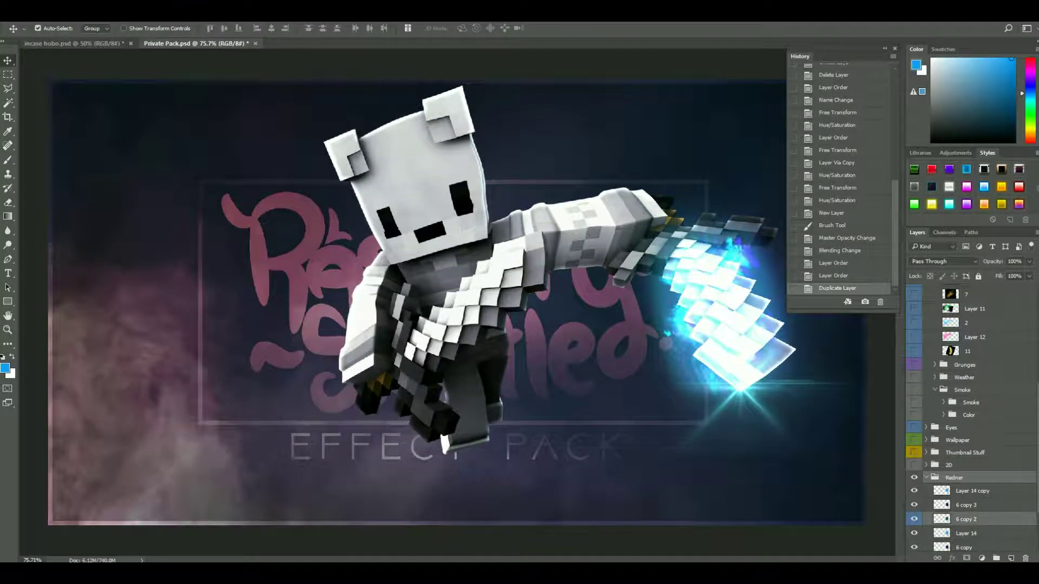
key(ctrl+t)
drag(352, 480, 693, 311)
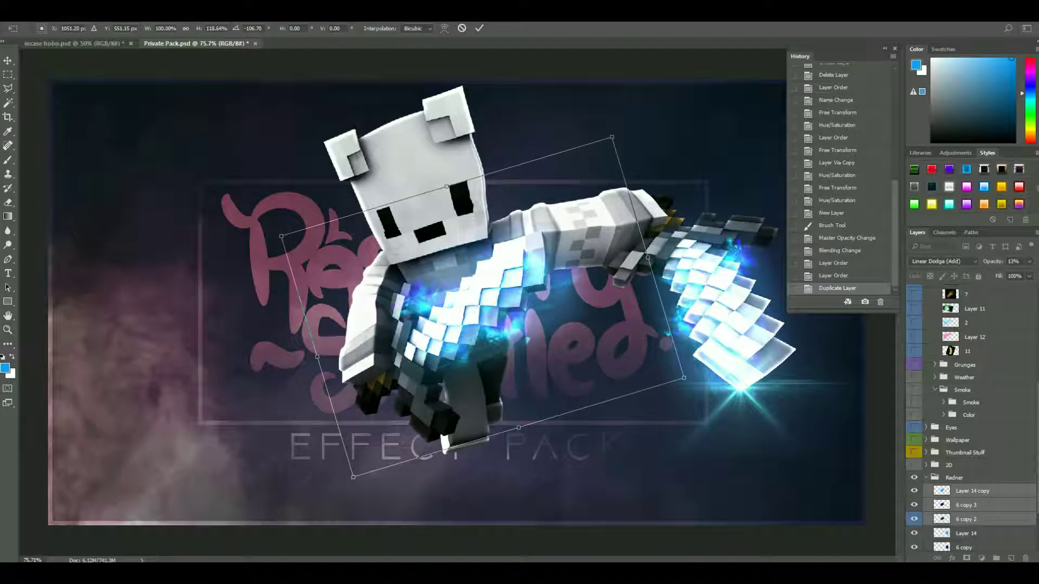
key(Return)
Move the lens flare layer to the top of the Render group and onto the chest.
drag(966, 322, 963, 490)
key(ctrl+t)
drag(276, 190, 543, 230)
key(Return)
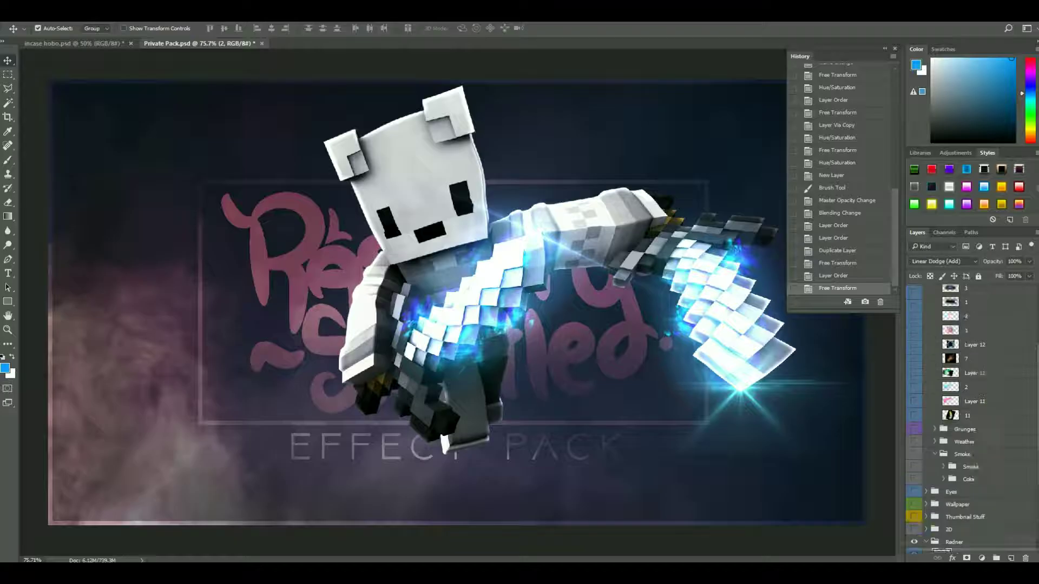
key(ctrl+o)
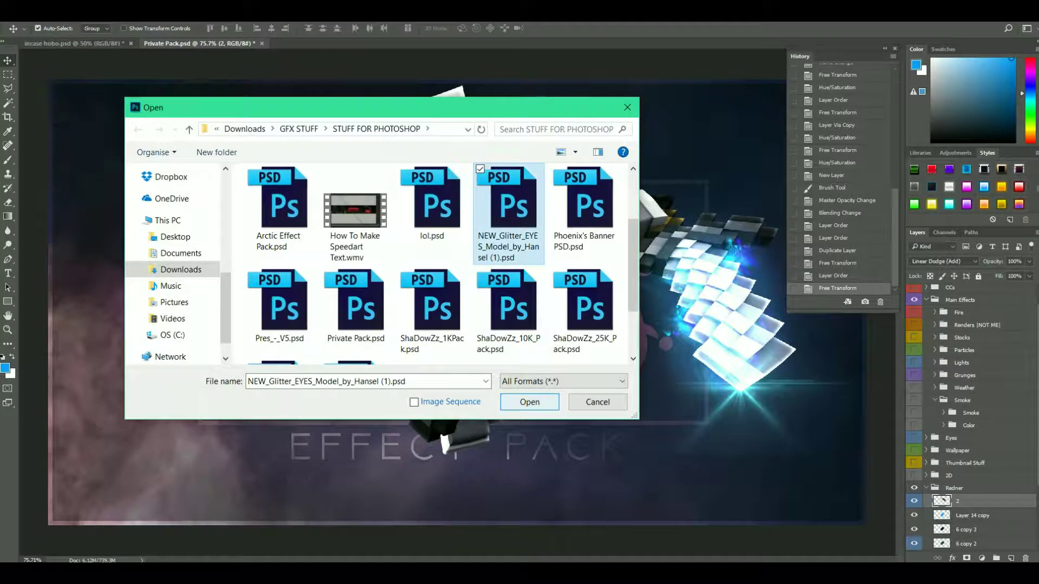
Copy PINK GLITTER from NEW_Glitter_EYES_Model into Private Pack and fit a piece into one eye.
double_click(510, 185)
key(Return)
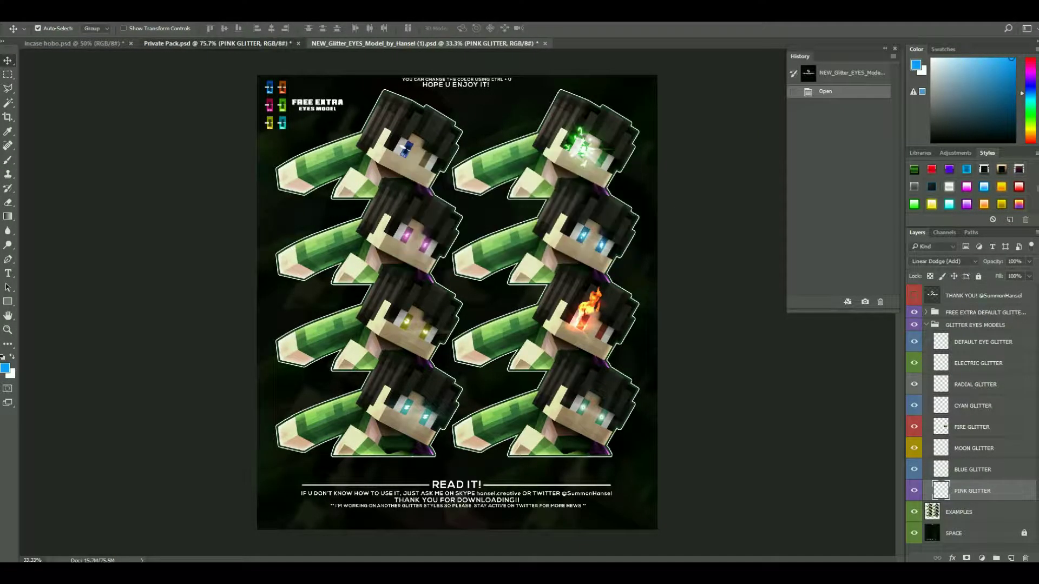
click(217, 44)
key(ctrl+t)
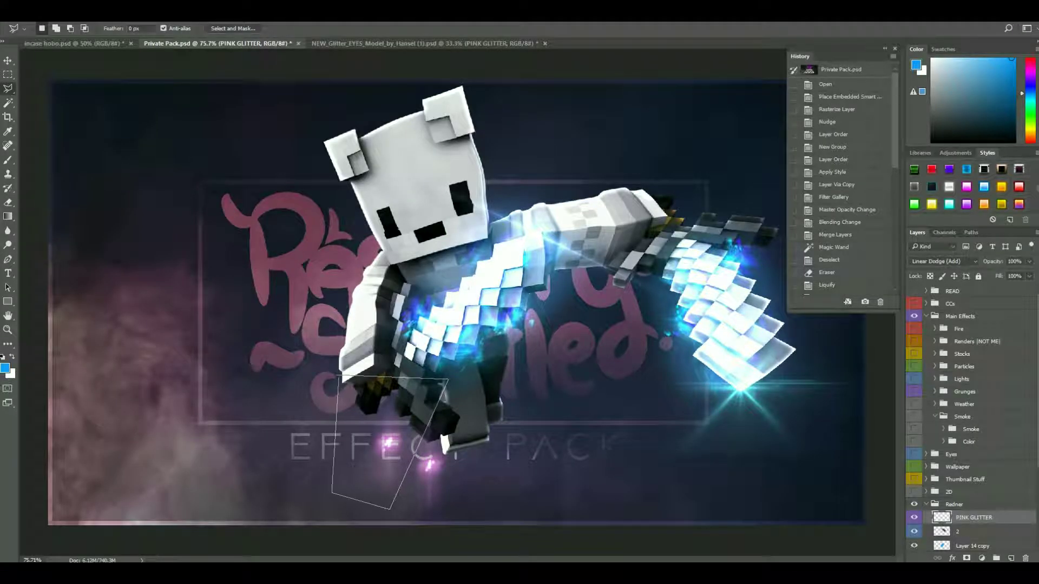
click(341, 374)
key(ctrl+t)
drag(389, 441, 390, 222)
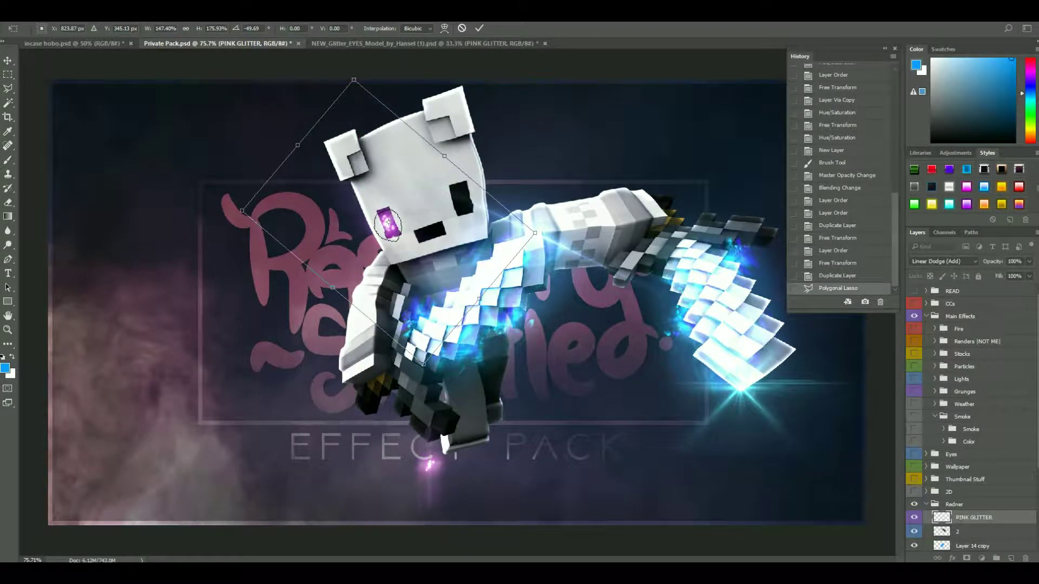
key(Return)
Add glitter to the second eye, tint both blue, and set Linear Dodge (Add).
key(ctrl+u)
key(Return)
key(l)
drag(388, 223, 390, 225)
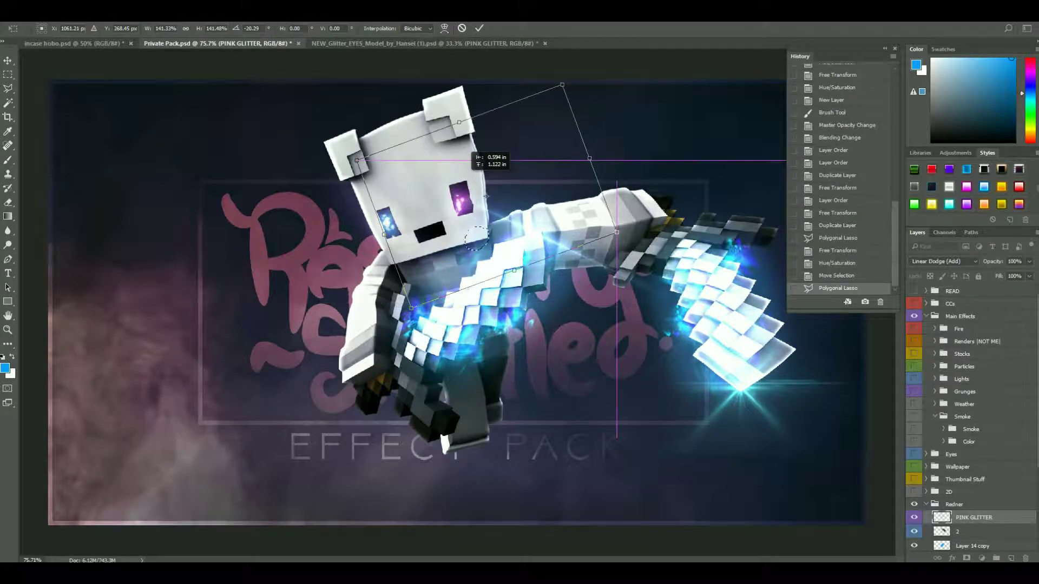
key(Return)
key(ctrl+u)
key(Return)
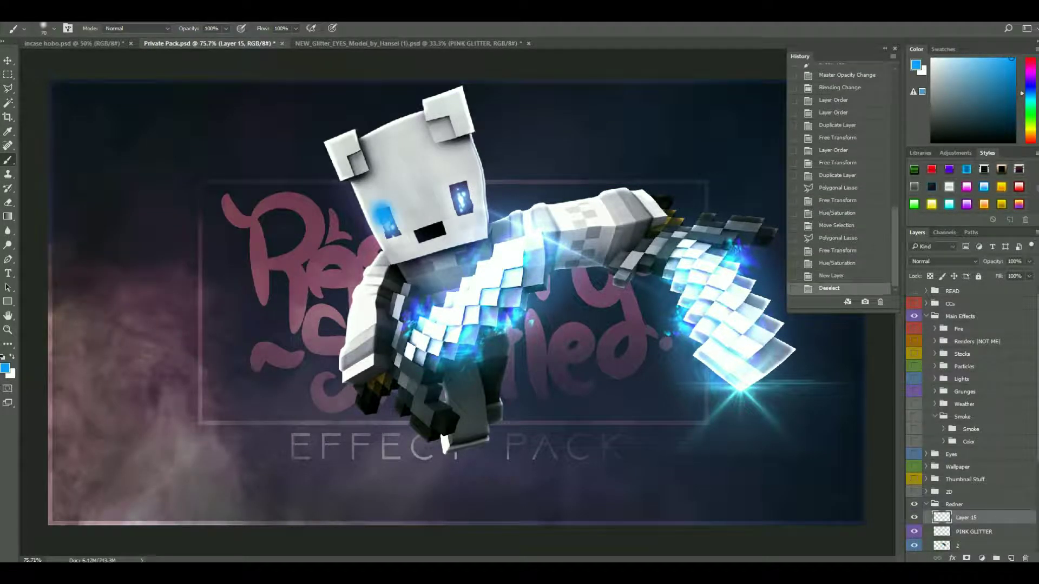
key(shift+alt+w)
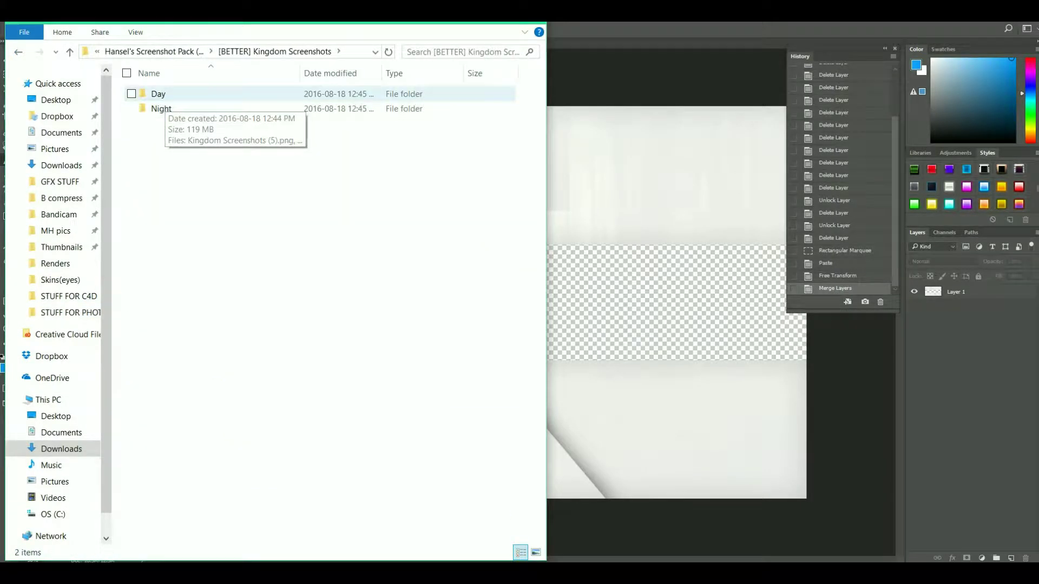
Drag two night Kingdom screenshots from the Night folder into incase hobo.psd across its middle.
double_click(161, 109)
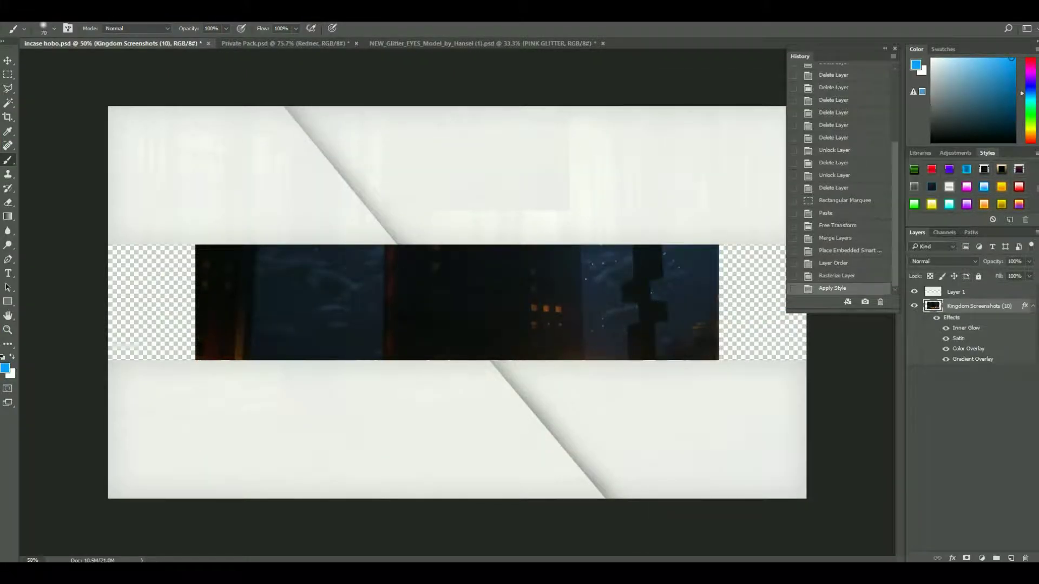
key(ctrl+t)
drag(484, 252, 716, 252)
key(Return)
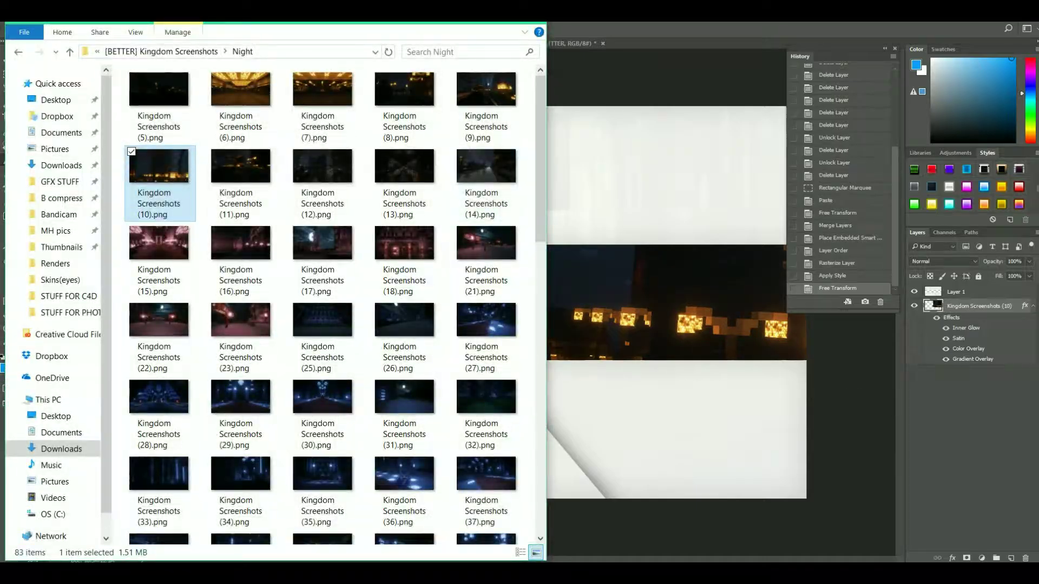
drag(167, 179, 650, 303)
key(Return)
Merge the two screenshot layers and rasterize their layer style.
key(ctrl+e)
right_click(974, 306)
click(704, 274)
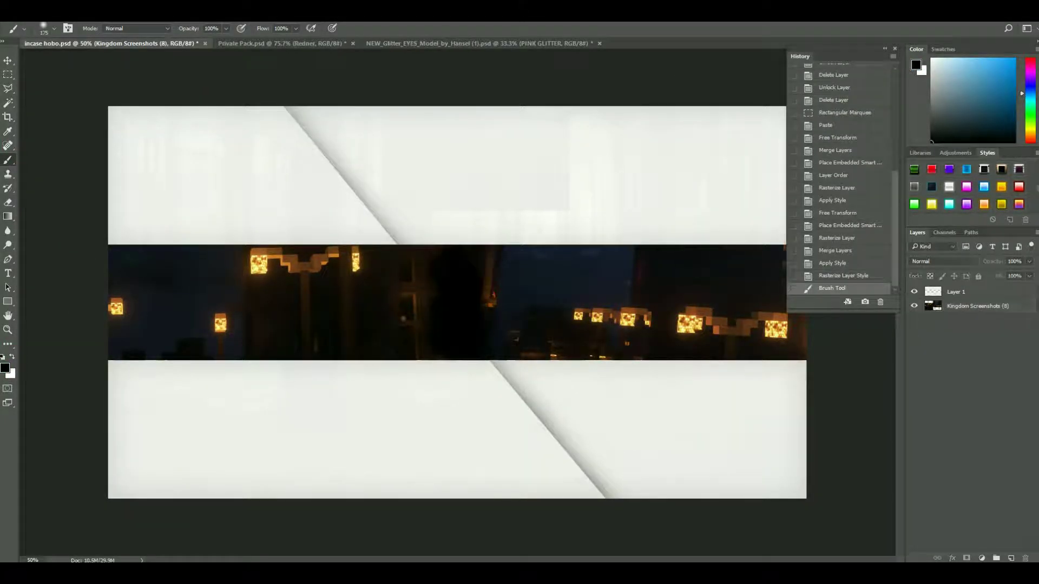
key(ctrl+Tab)
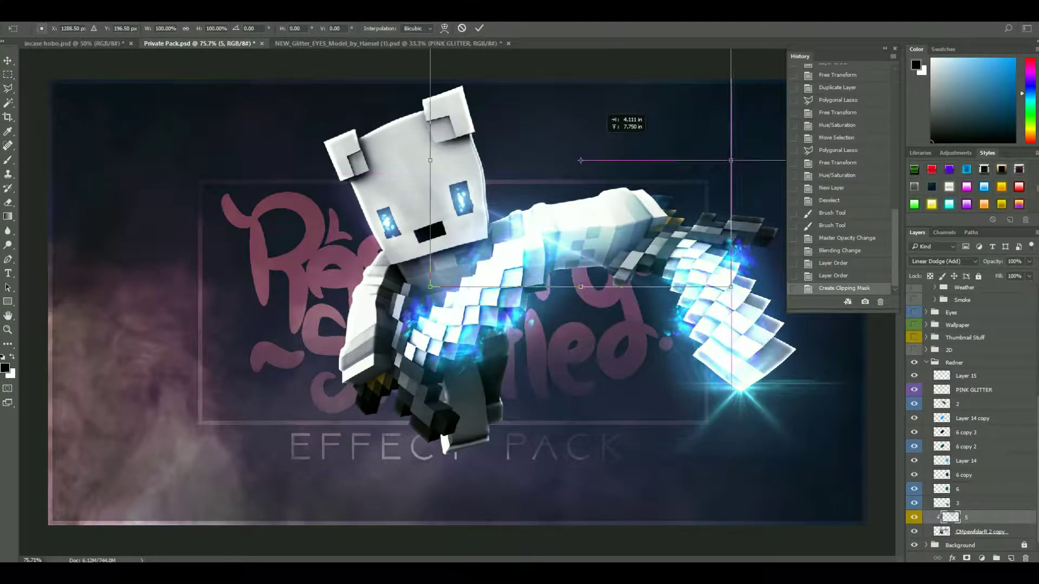
Copy the Render group into incase hobo and place it at the strip's left end, below Layer 1.
drag(533, 152, 536, 308)
key(Return)
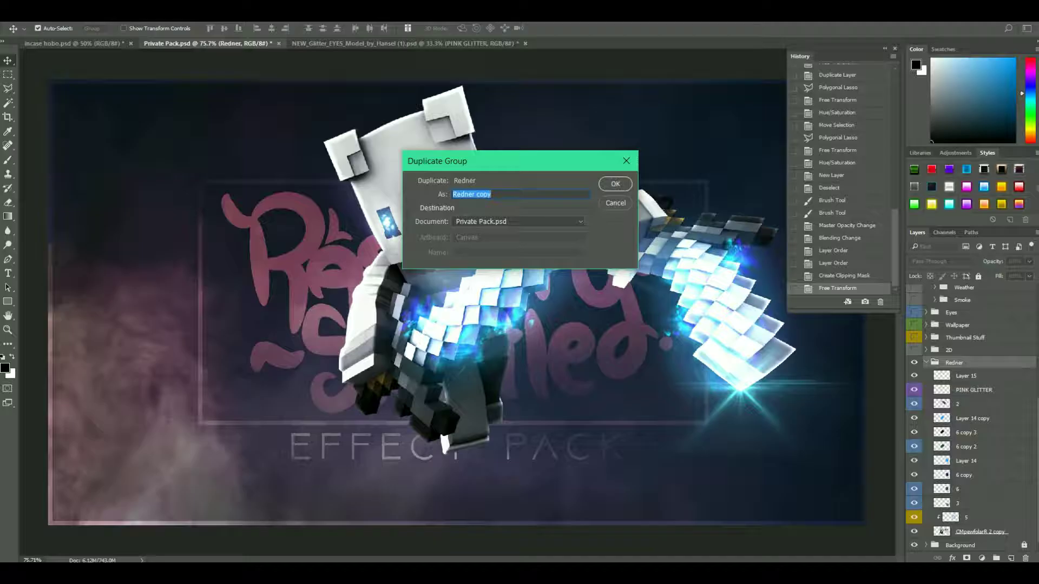
key(Return)
key(ctrl+t)
drag(457, 276, 330, 307)
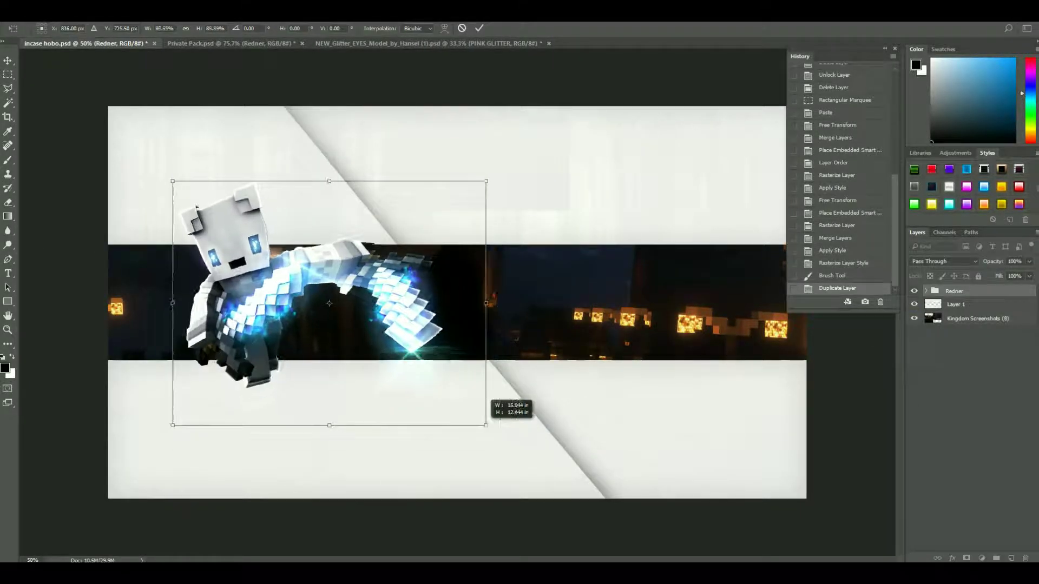
key(Return)
key(ctrl+[)
key(ctrl+t)
drag(482, 476, 471, 464)
drag(314, 341, 298, 343)
key(Return)
Close the Private Pack document and browse for it in the Open dialog.
click(301, 43)
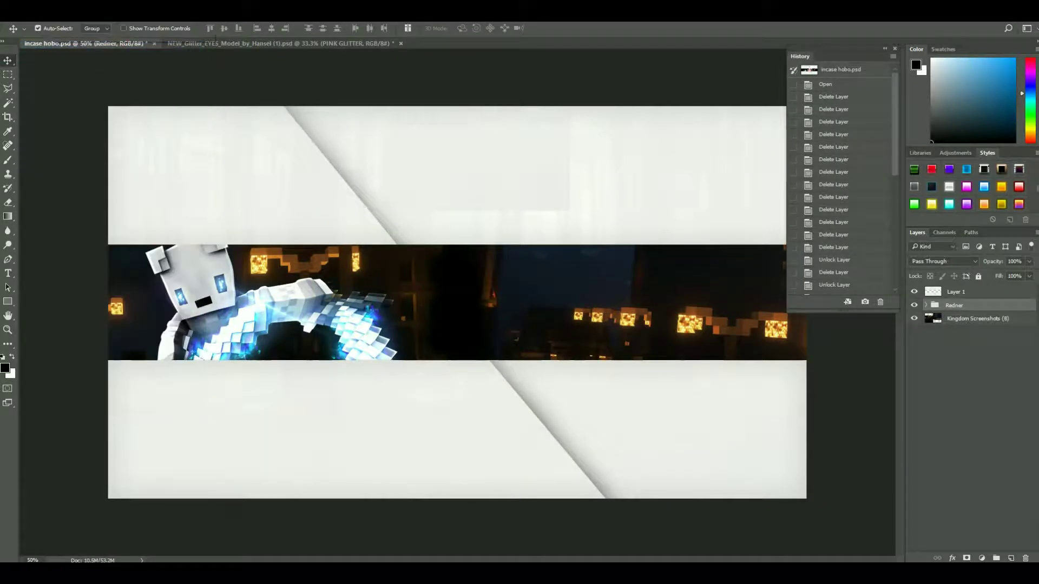
key(ctrl+o)
scroll(433, 260, up, 1)
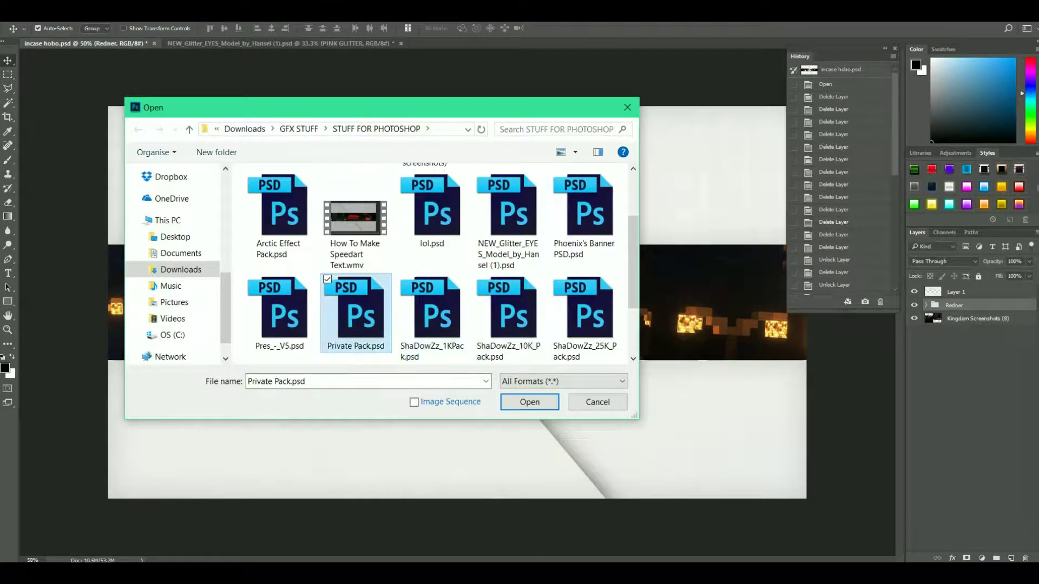
Reopen Private Pack.psd from the Open dialog.
double_click(355, 309)
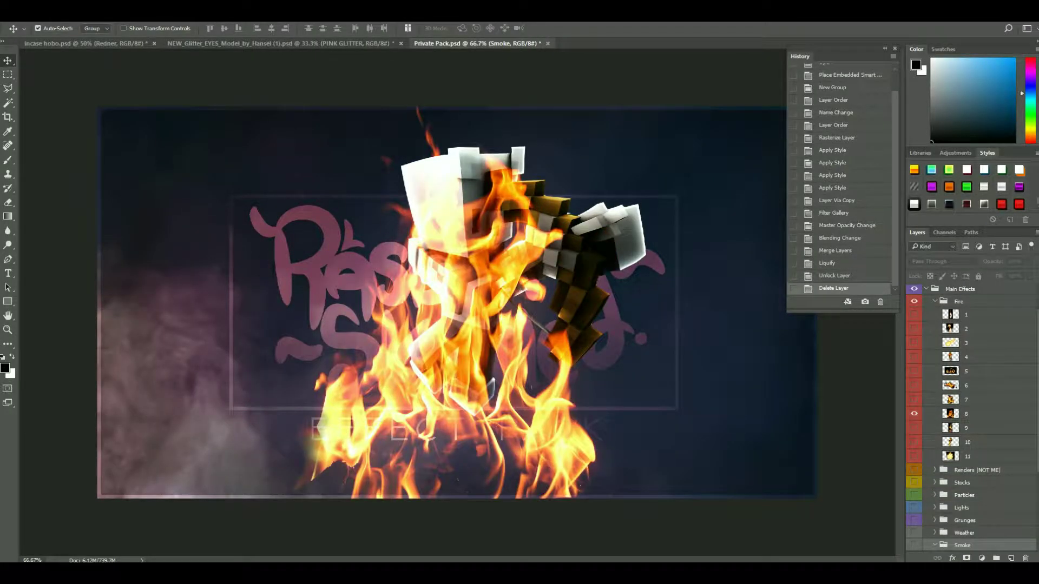
Move fire layer 9 into the Render group and scale and rotate the flame onto the torch.
drag(951, 511, 941, 517)
key(ctrl+t)
drag(671, 541, 542, 126)
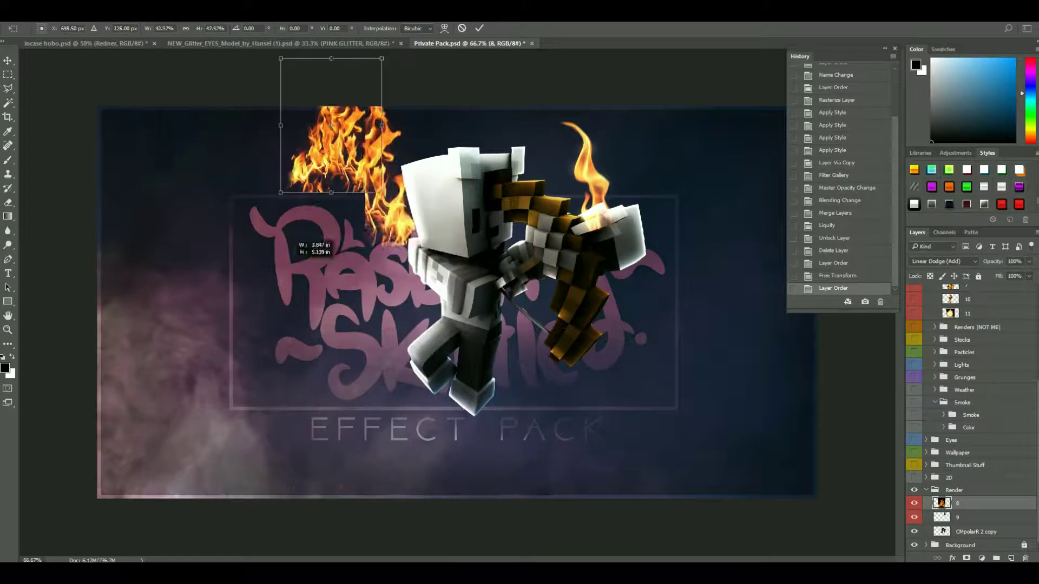
drag(332, 125, 637, 153)
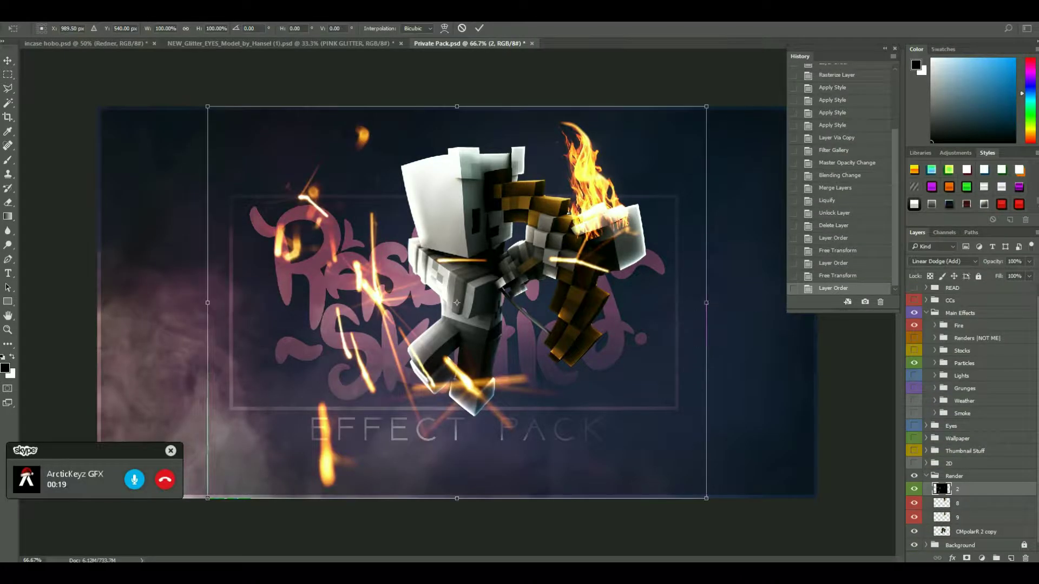
Place the sparks beside the torch and clip them to the layer below with Ctrl+Alt+G.
drag(302, 325, 649, 190)
key(Return)
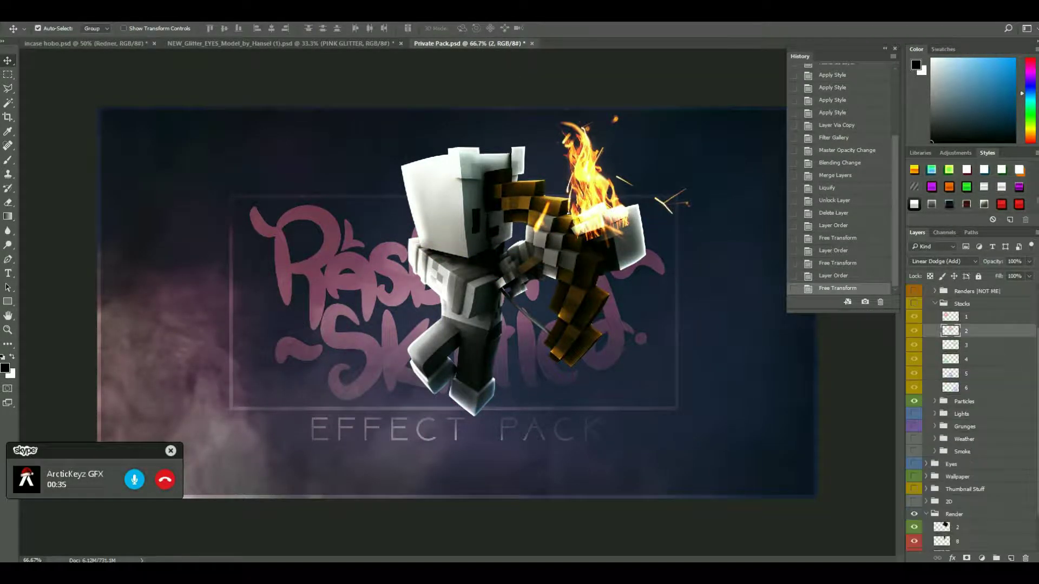
key(ctrl+t)
key(Return)
key(ctrl+bracketleft)
key(ctrl+alt+g)
key(ctrl+t)
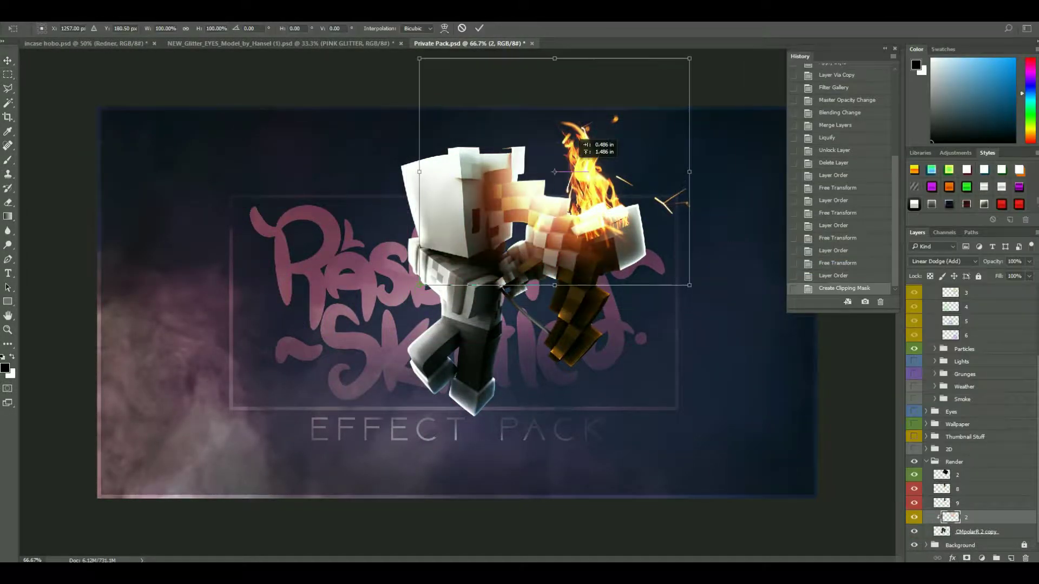
key(Return)
scroll(971, 417, up, 2)
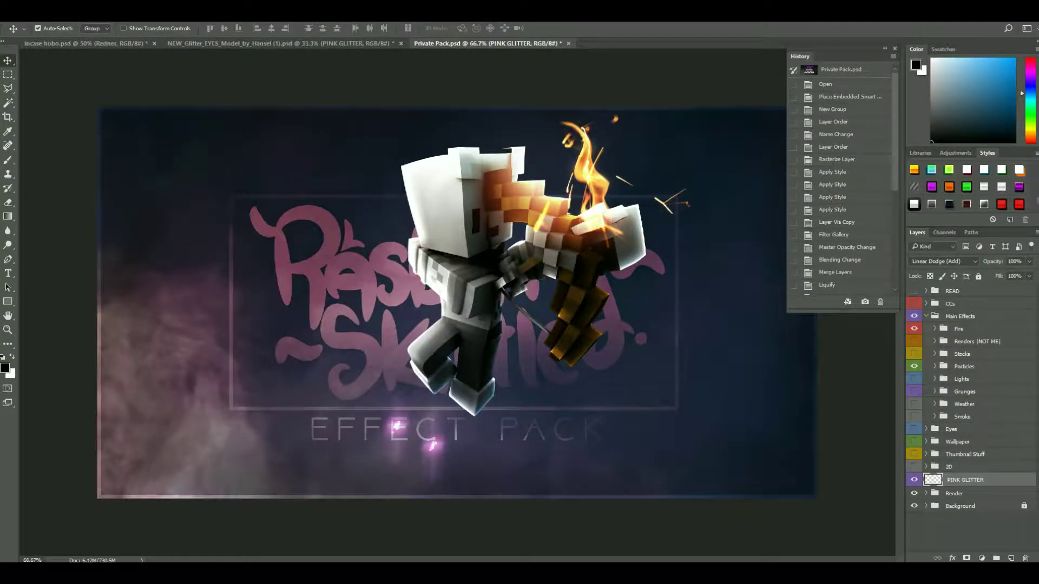
Recolour the PINK GLITTER eye sparkle and lasso out the stray glow near the bottom.
key(ctrl+u)
key(Return)
key(ctrl+t)
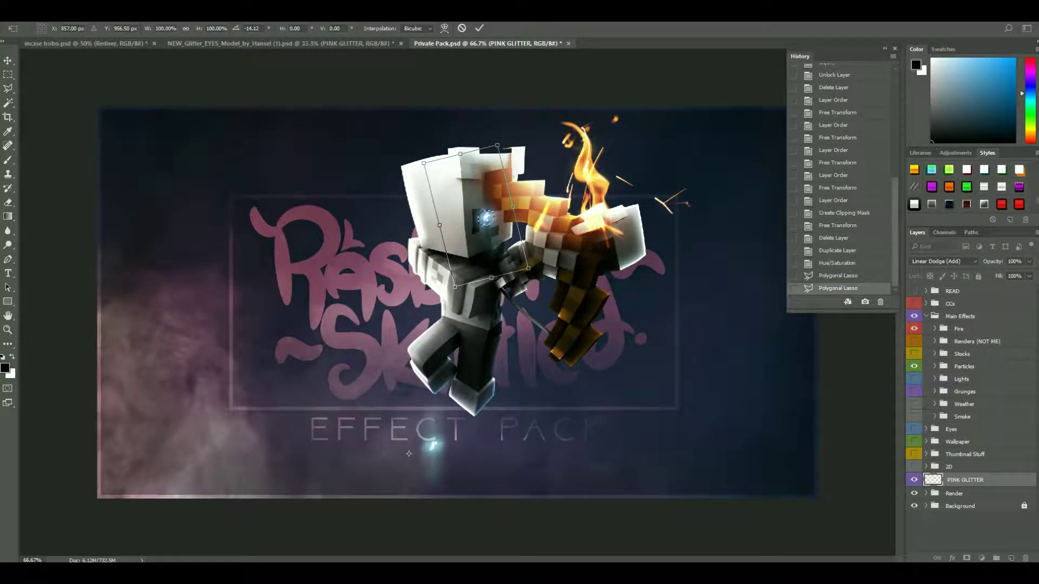
key(ctrl+d)
click(325, 391)
click(381, 513)
click(481, 492)
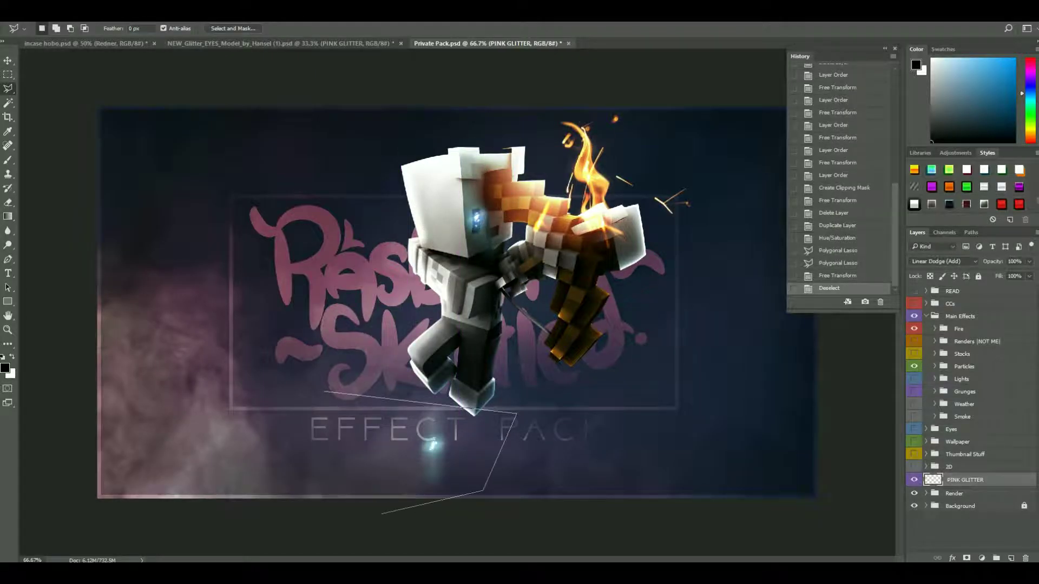
click(517, 414)
key(ctrl+t)
key(Return)
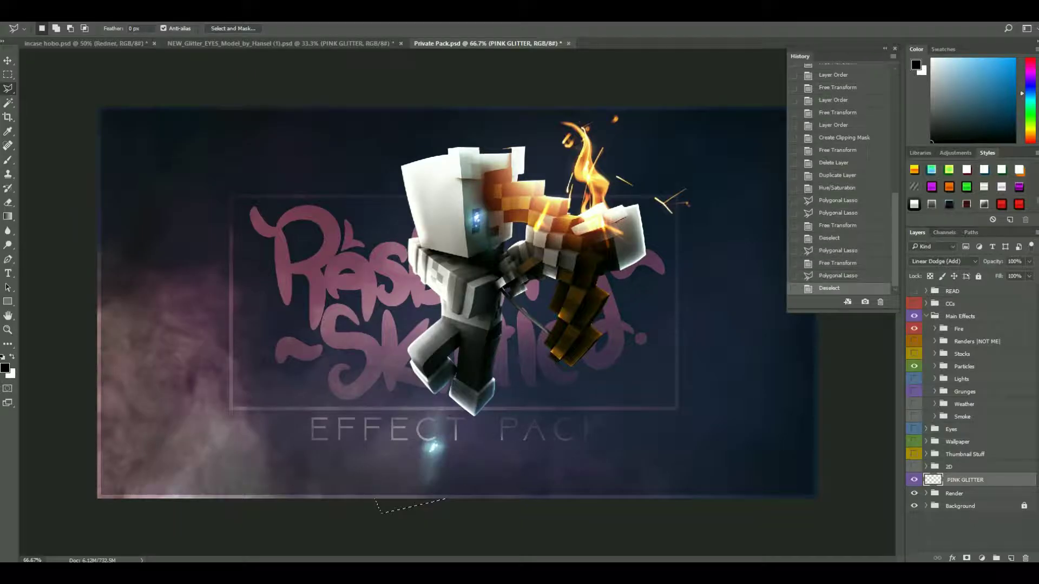
Duplicate the Render group into incase hobo and scale the copy to about half size.
right_click(954, 479)
click(522, 218)
click(615, 181)
key(ctrl+t)
drag(598, 501, 466, 333)
key(Return)
Rename the copy 'Render 2' and position it beside the first character.
double_click(954, 305)
text(Render 2)
key(ctrl+t)
drag(287, 335, 265, 338)
key(Return)
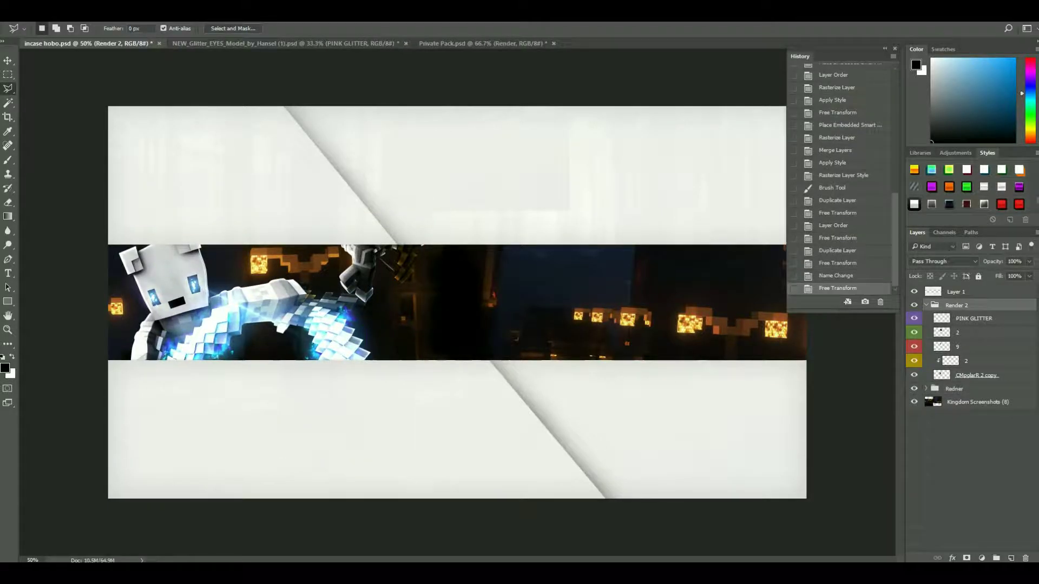
key(ctrl+t)
mouse_move(434, 320)
mouse_down()
mouse_move(409, 326)
mouse_move(425, 321)
mouse_up()
key(Return)
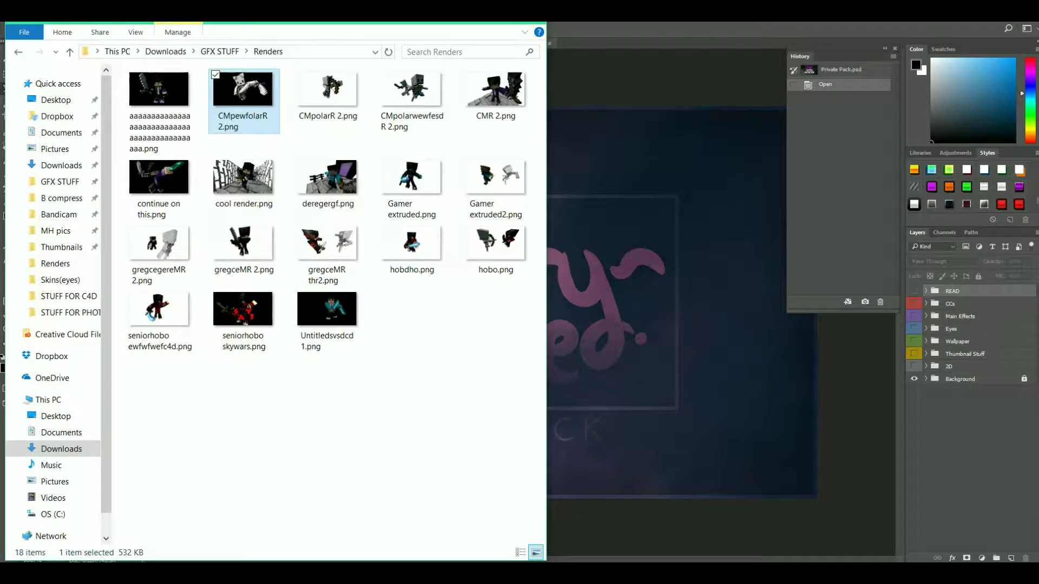
Drag CMpolarwewfesdR 2.png into Private Pack, Liquify it, and redo the undone layer steps.
drag(412, 89, 458, 303)
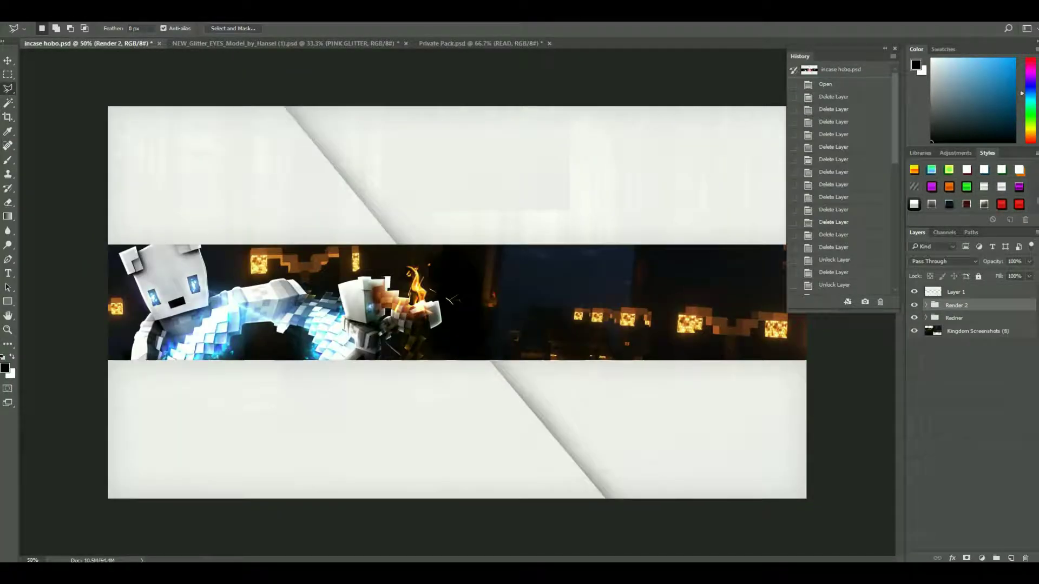
key(ctrl+t)
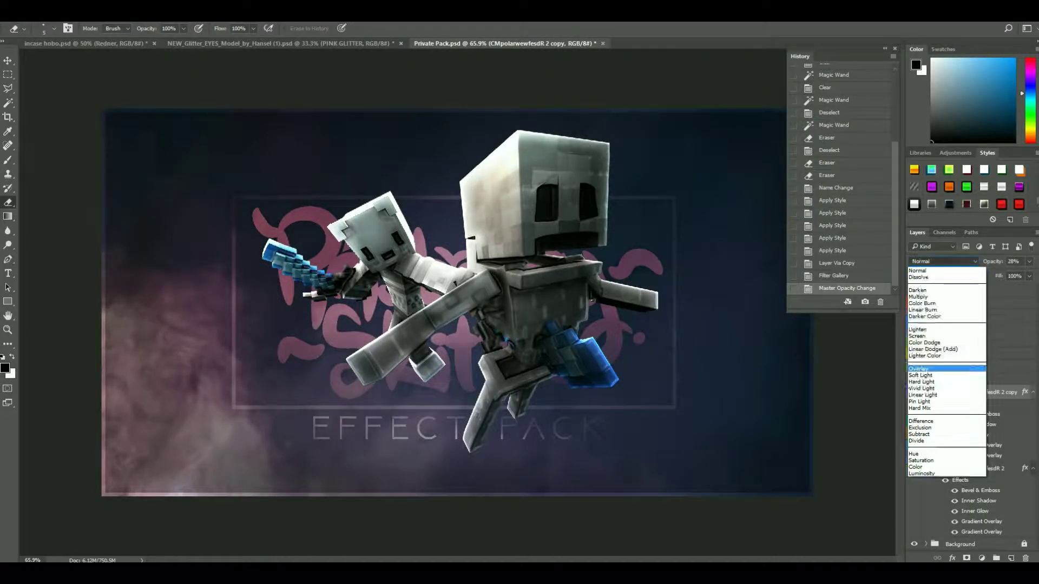
key(ctrl+shift+x)
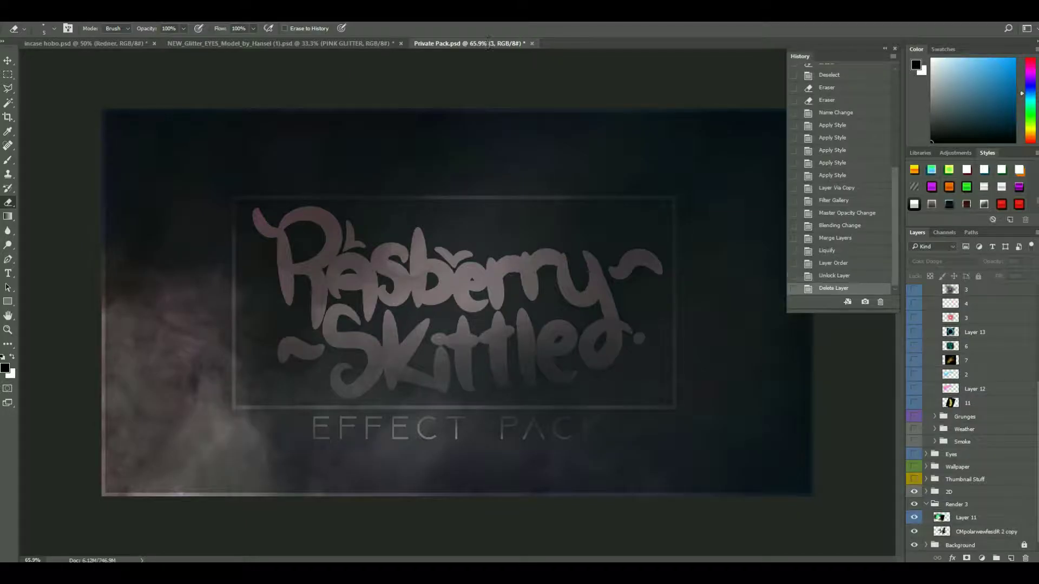
key(ctrl+shift+z)
key(ctrl+shift+z)
key(ctrl+shift+z)
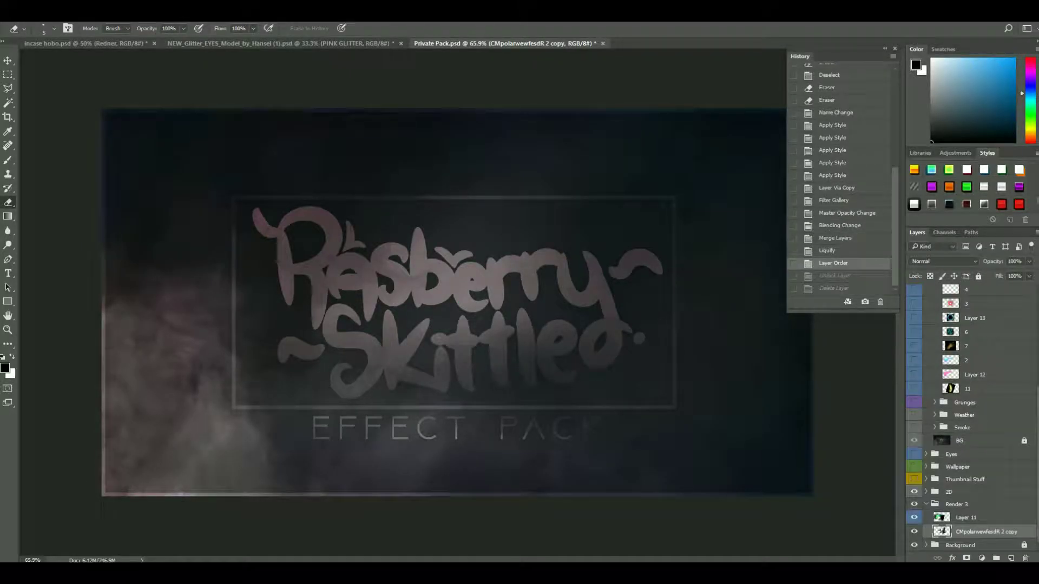
key(ctrl+shift+z)
key(ctrl+shift+z)
key(ctrl+shift+z)
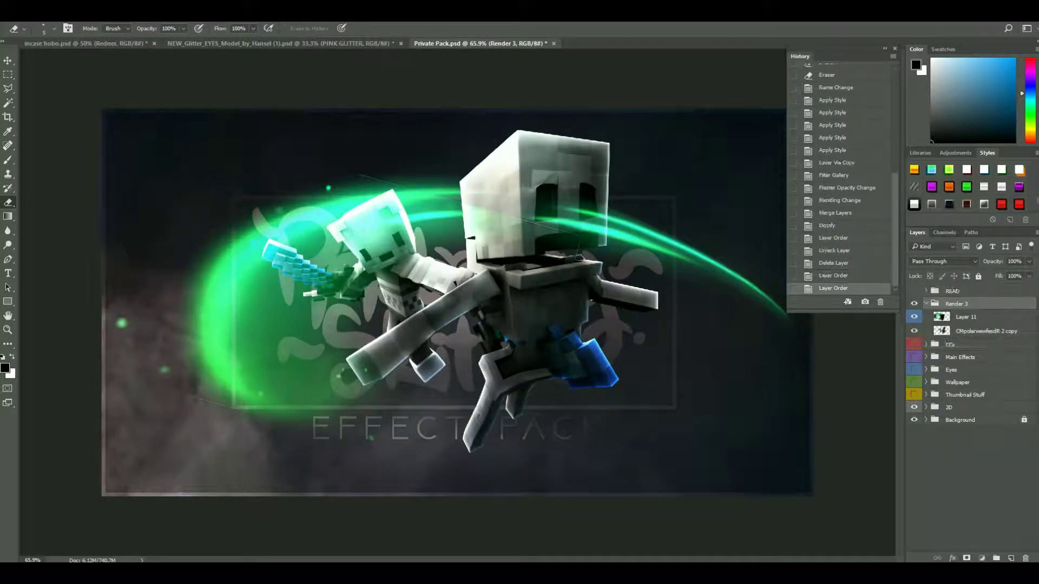
Redo the layer order changes, then shrink and rotate the green swirl.
key(ctrl+shift+z)
key(ctrl+shift+z)
key(ctrl+shift+z)
key(ctrl+shift+z)
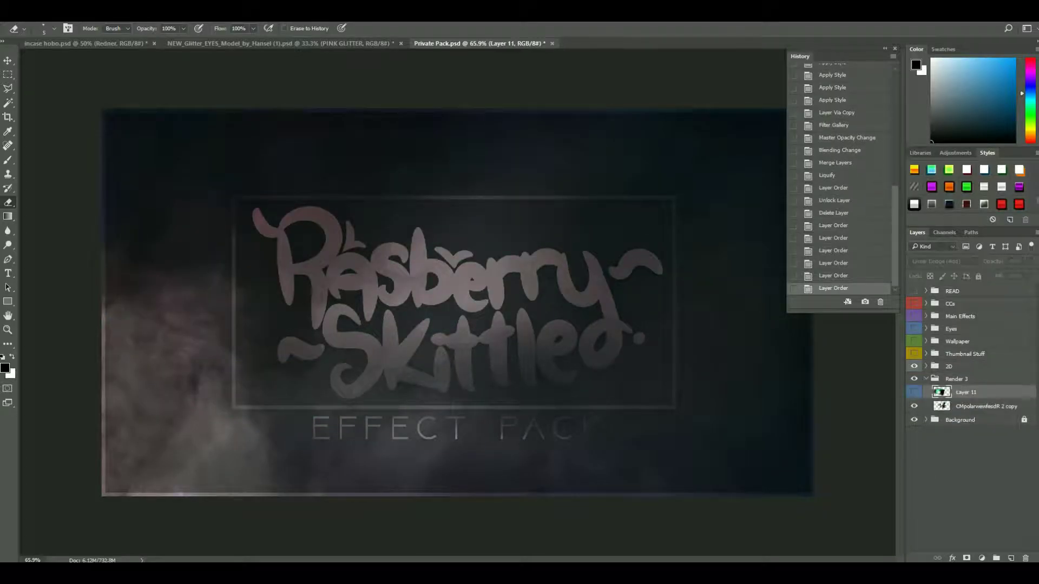
key(ctrl+shift+z)
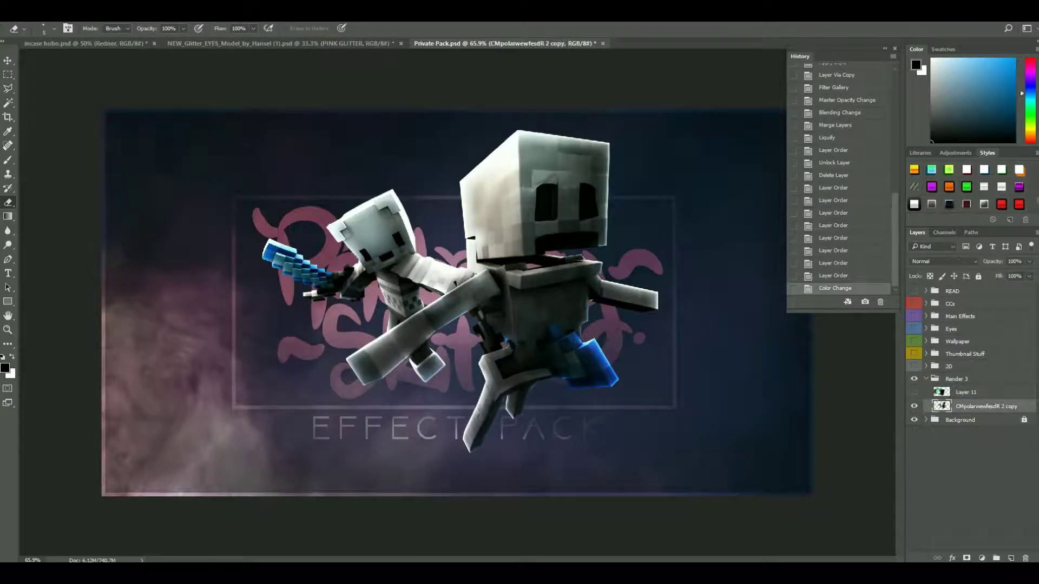
key(ctrl+t)
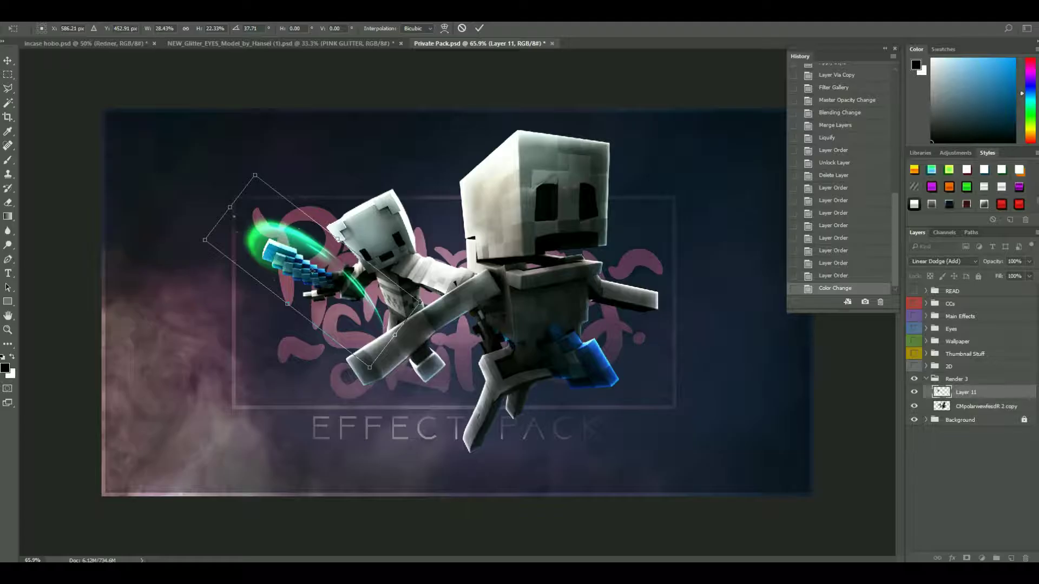
key(Return)
Move the purple glow onto the sword tip and recolour it blue with Hue/Saturation.
key(ctrl+u)
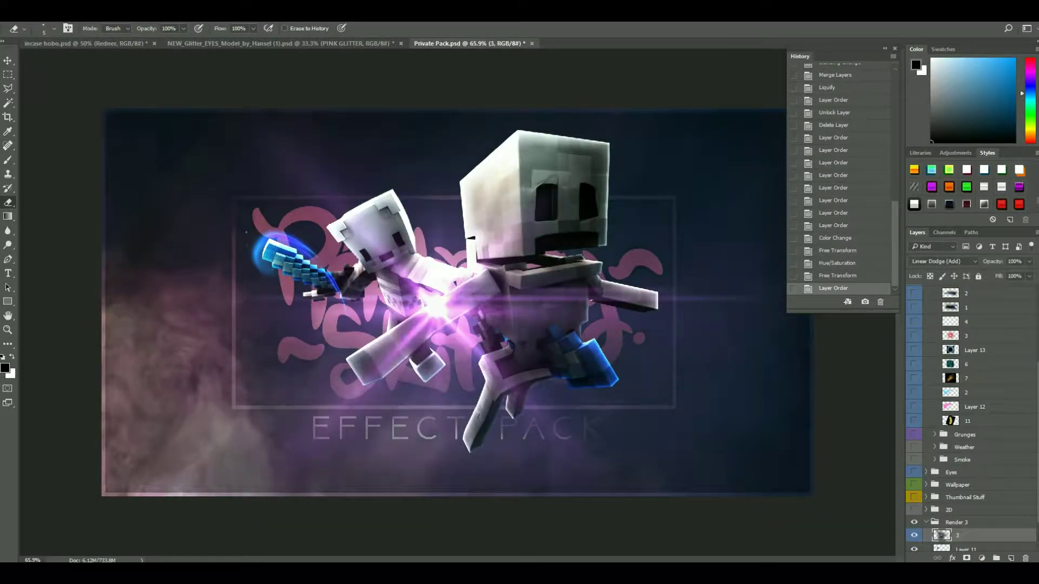
key(ctrl+t)
drag(281, 209, 266, 235)
key(Return)
key(ctrl+u)
key(Return)
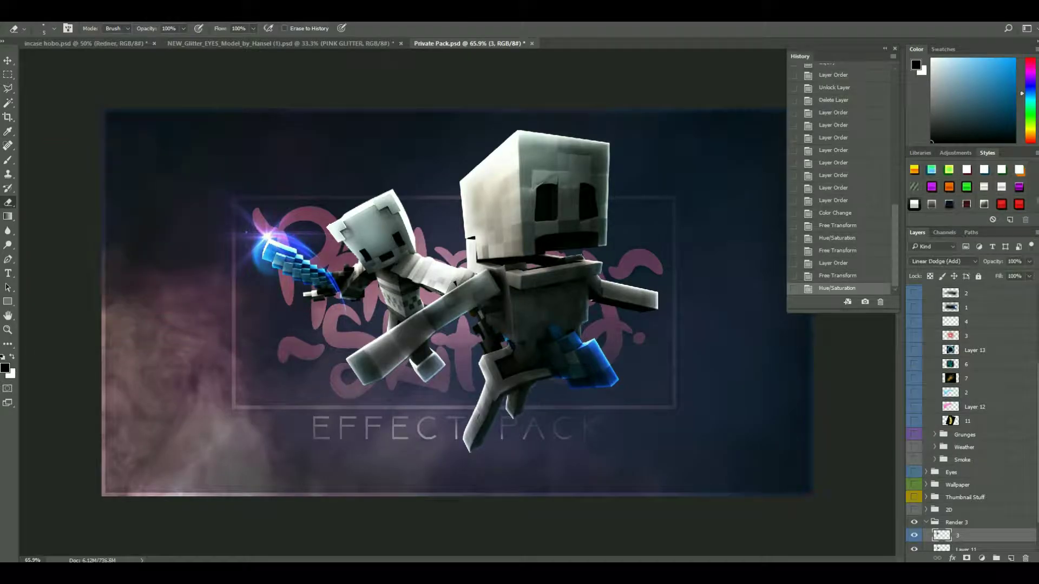
Rotate the blue glow onto the skeleton's leg and confirm its hue change.
key(ctrl+t)
drag(303, 141, 580, 353)
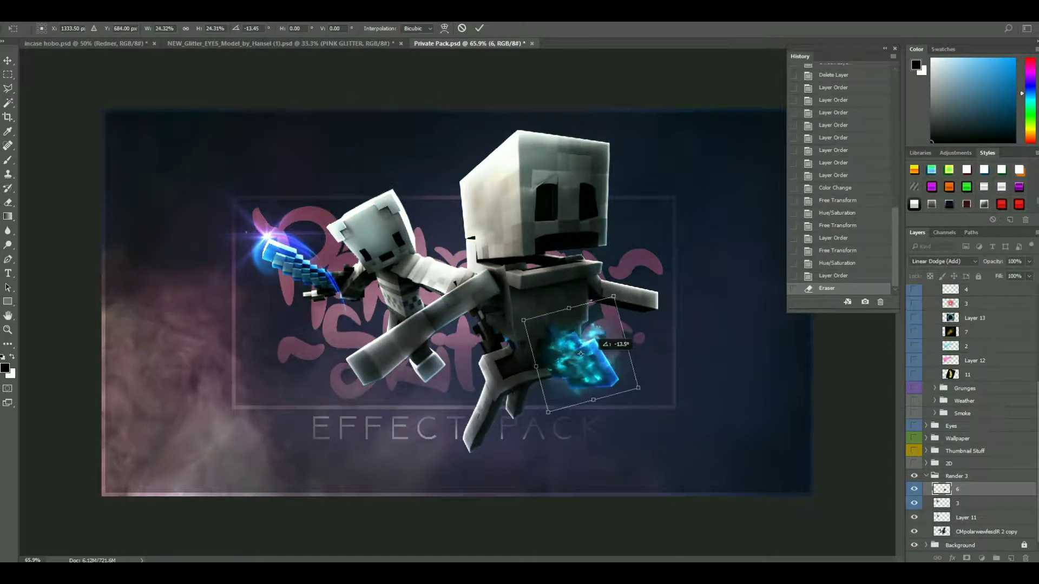
key(ctrl+u)
key(Return)
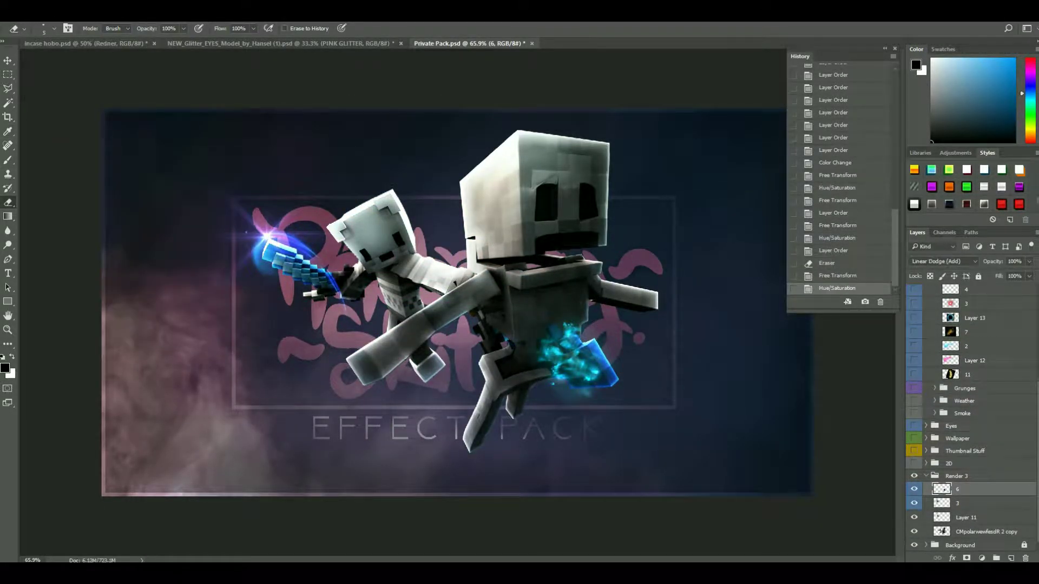
Duplicate the blue glow and rotate the copy about 122 degrees.
key(ctrl+j)
key(ctrl+t)
drag(638, 287, 617, 416)
key(Return)
key(ctrl+u)
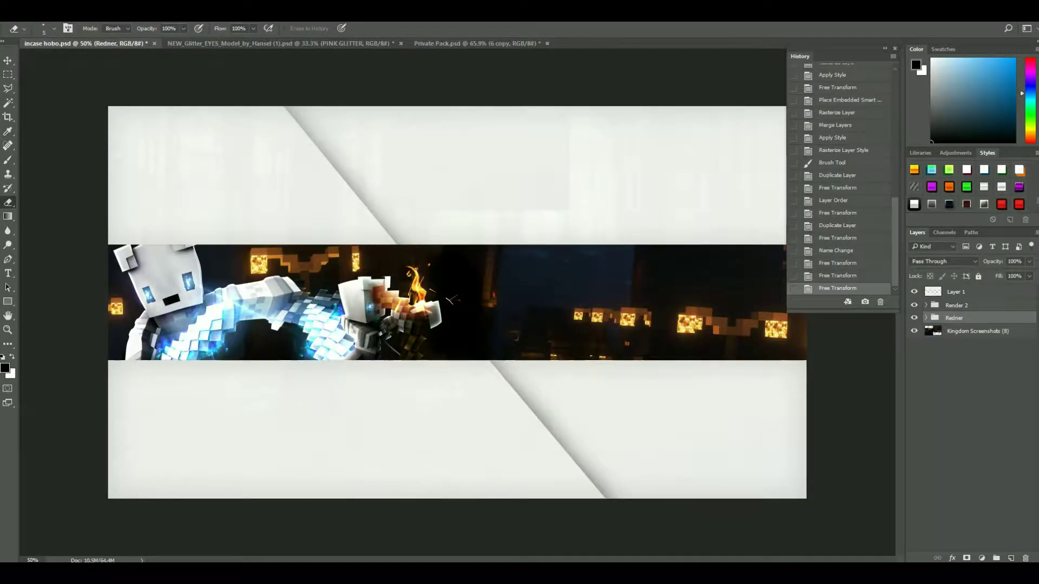
Back in Private Pack, shift the glow copy's hue with two Hue/Saturation passes.
click(476, 43)
key(ctrl+u)
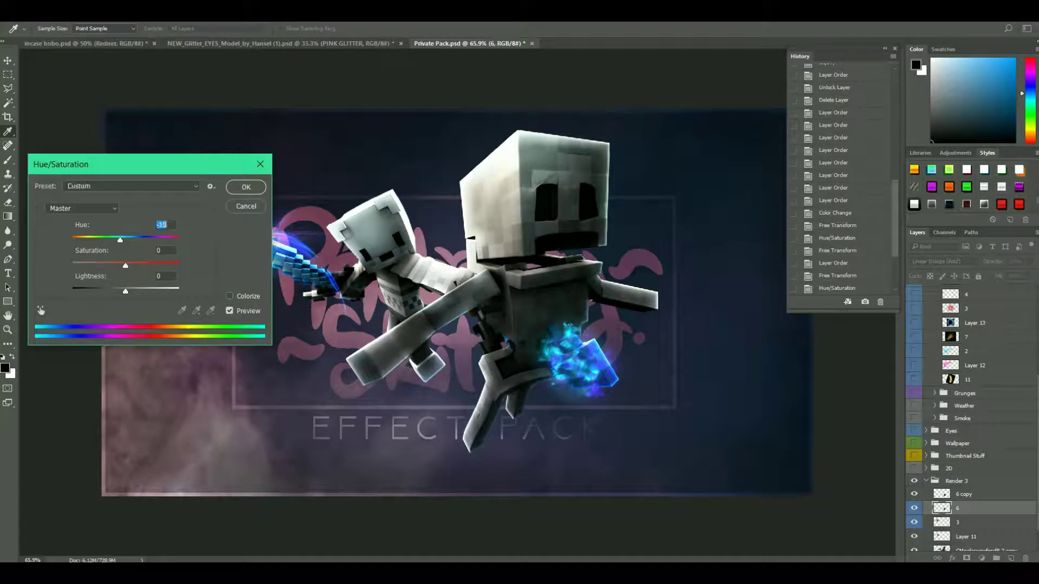
key(Return)
key(ctrl+u)
key(Return)
Duplicate the glow again and move, rotate and scale it along the small skeleton's sword.
key(ctrl+t)
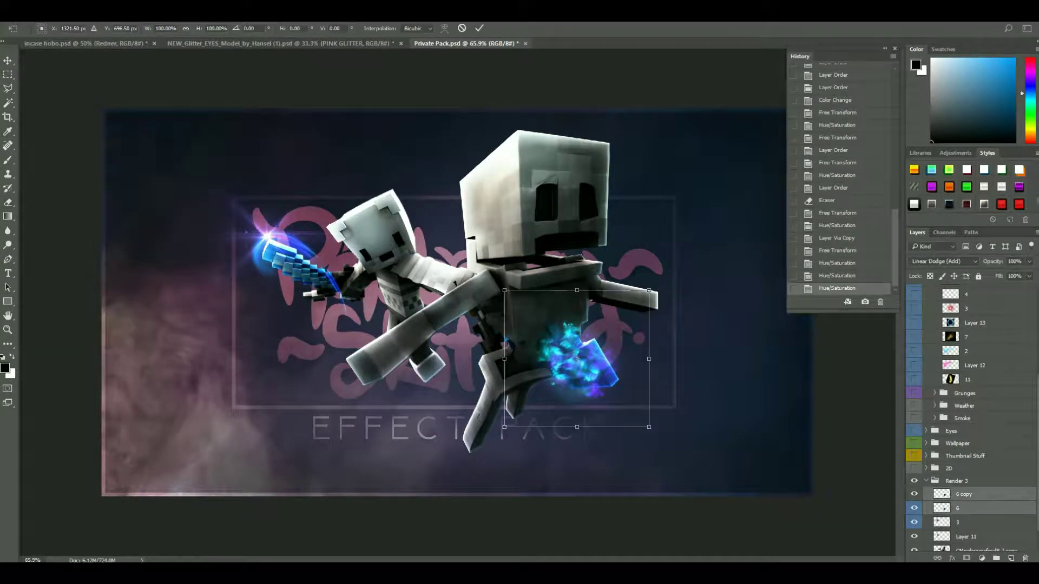
key(ctrl+j)
drag(598, 347, 311, 230)
drag(227, 303, 254, 336)
drag(324, 313, 331, 325)
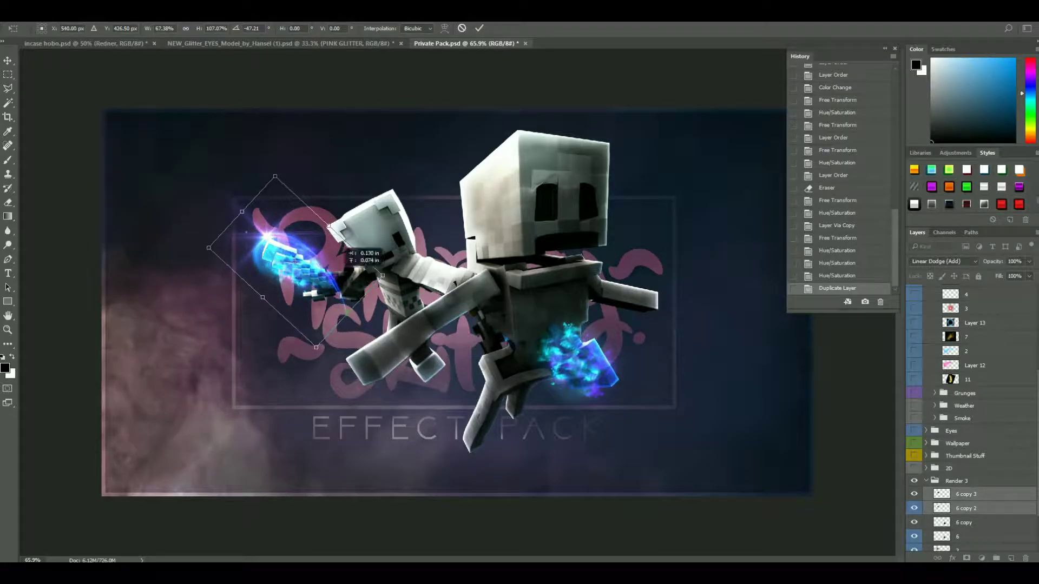
key(Return)
key(Return)
click(279, 43)
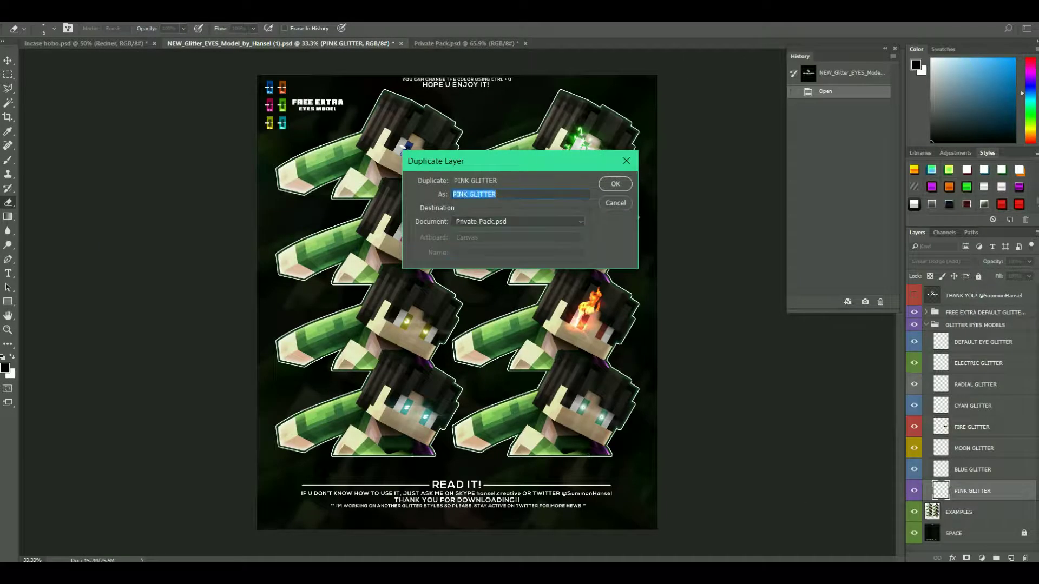
key(Return)
Bring the PINK GLITTER layer into Private Pack and place it on the small skeleton's head.
key(ctrl+Tab)
key(ctrl+t)
mouse_move(389, 433)
mouse_down()
mouse_move(357, 263)
mouse_move(399, 251)
mouse_up()
scroll(368, 254, up, 5)
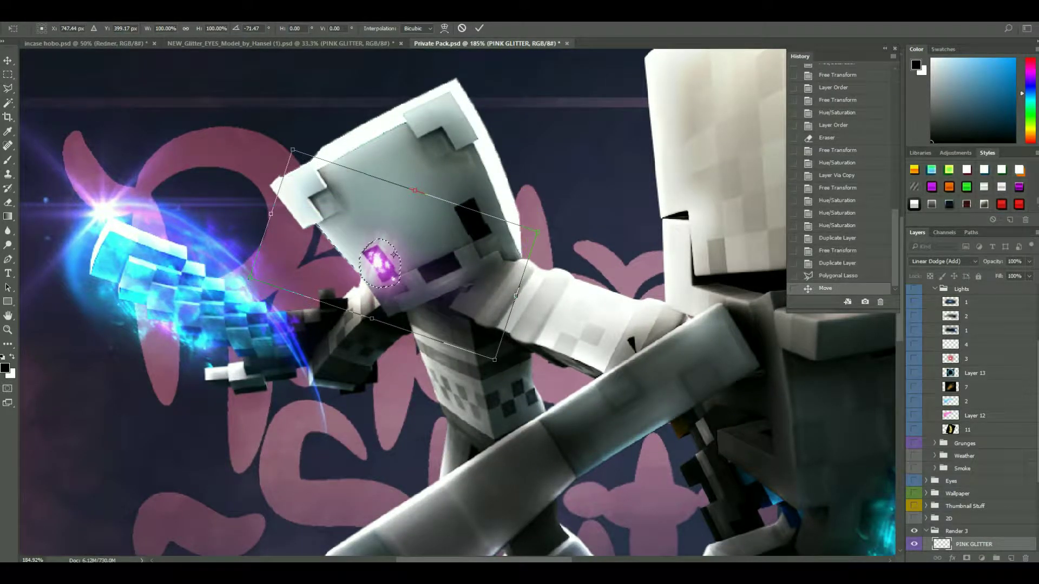
key(Return)
scroll(395, 249, down, 5)
Rotate the glitter over the small skeleton's eye and shift its hue toward blue.
key(l)
key(ctrl+t)
scroll(379, 260, up, 5)
drag(541, 108, 595, 78)
drag(421, 333, 438, 337)
key(Return)
key(ctrl+d)
key(ctrl+u)
key(Escape)
key(ctrl+alt+u)
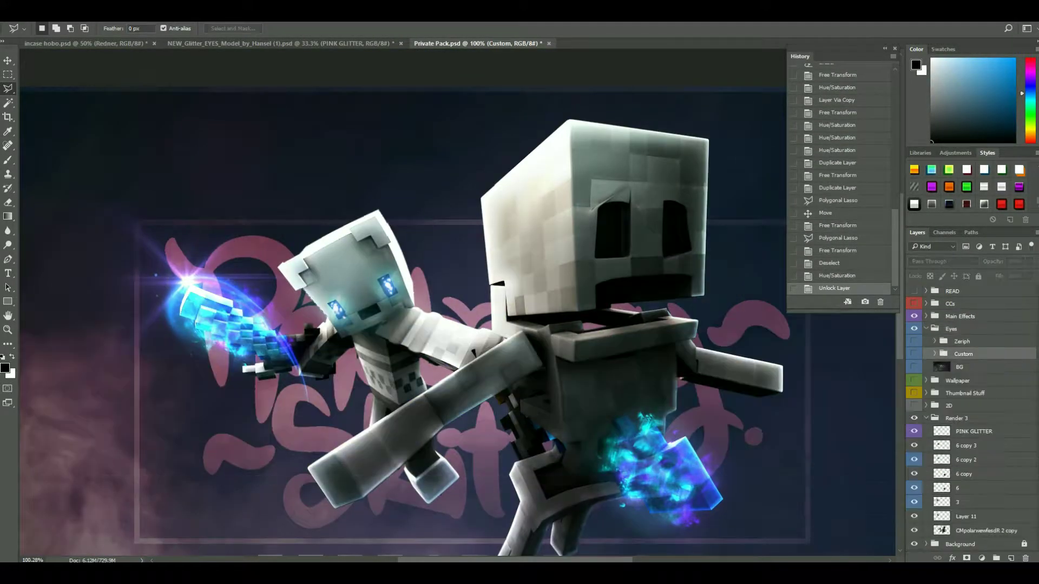
Move eye-glow layer 1 into Render 3 and copy it onto both big skeleton eyes.
click(964, 495)
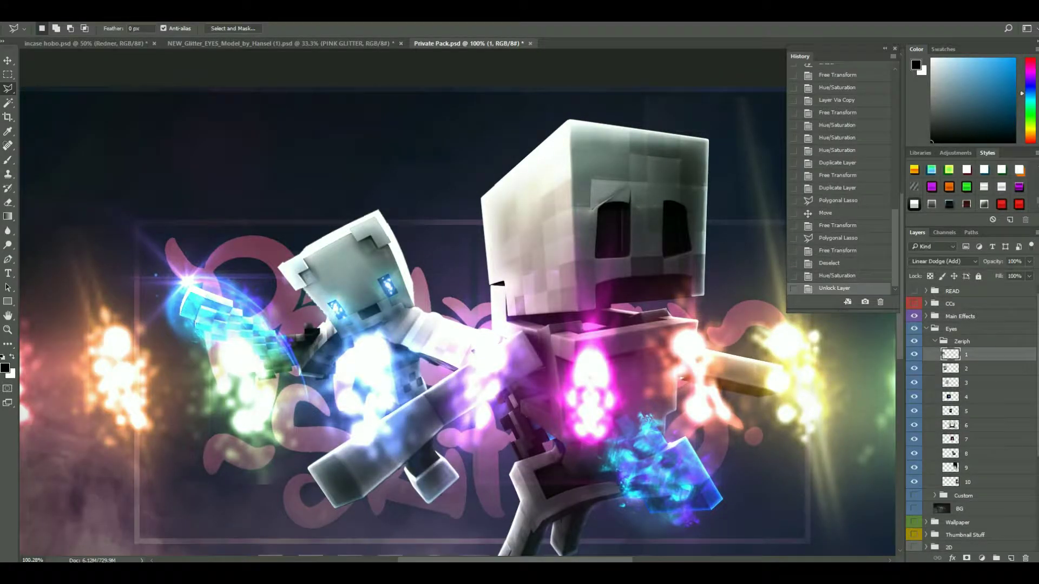
drag(966, 354, 958, 508)
drag(54, 359, 679, 218)
key(Return)
key(ctrl+j)
key(ctrl+t)
key(Return)
Paint red eyes on a new layer over the big skeleton and remove the sparkle eye-glow layers.
key(ctrl+t)
drag(747, 227, 732, 245)
key(Return)
key(ctrl+shift+alt+n)
key(l)
click(612, 227)
click(673, 230)
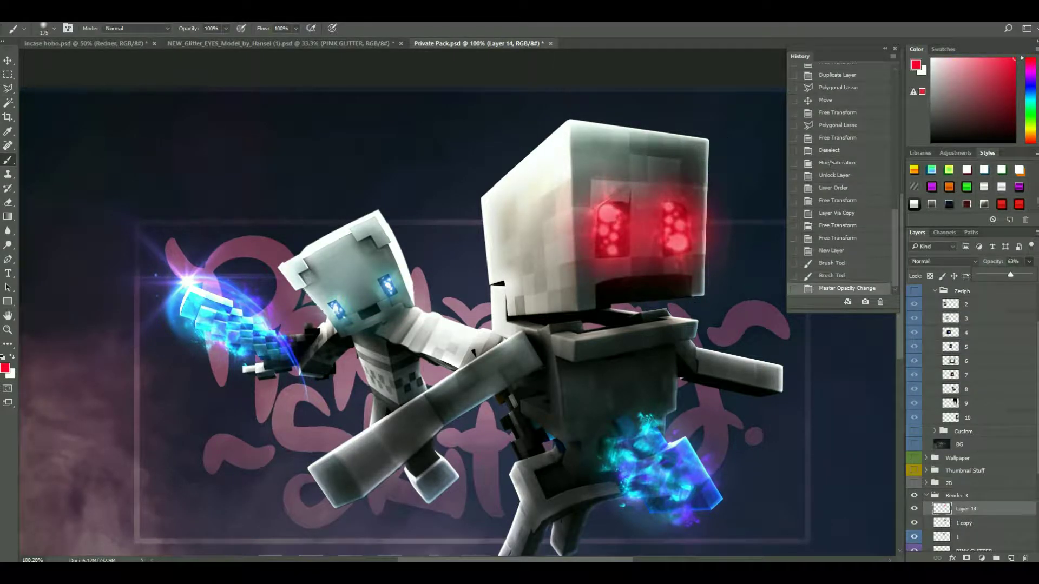
click(969, 523)
key(Delete)
key(Delete)
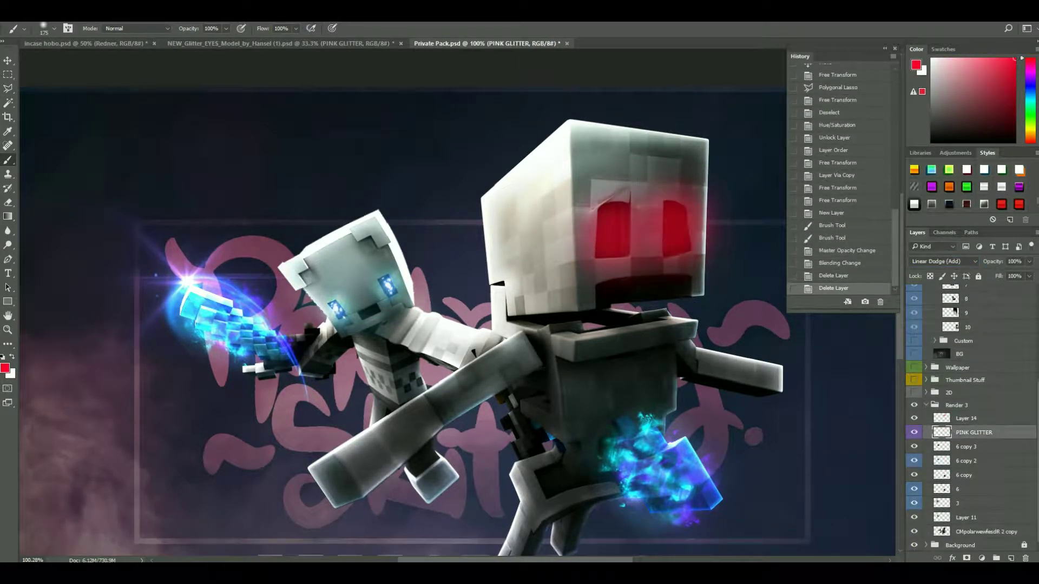
Duplicate the Render 3 group into the incase hobo document.
right_click(956, 404)
click(855, 209)
click(487, 230)
key(Return)
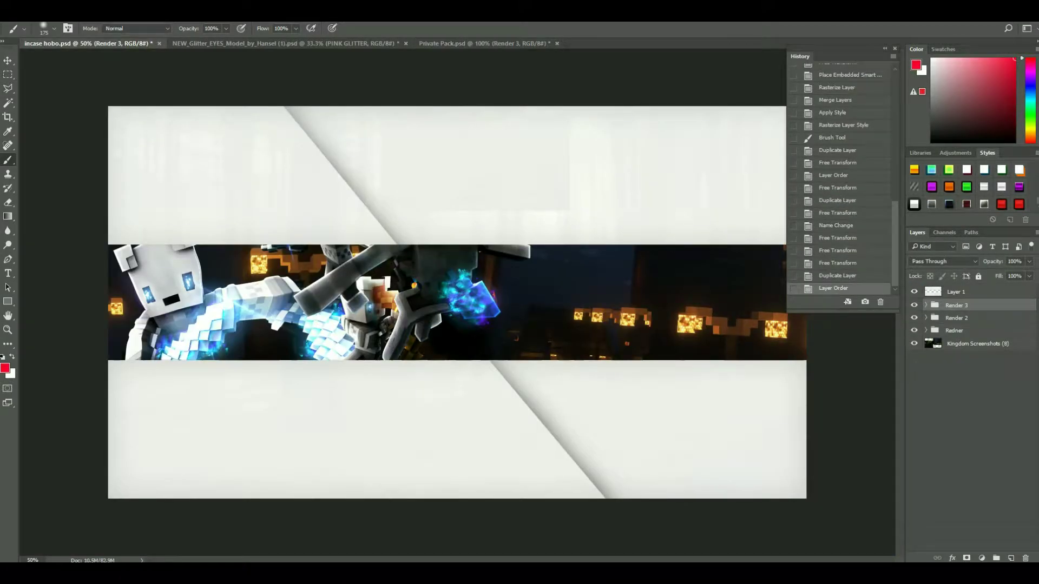
Scale and rotate Render 3 to the banner's right end, and tilt Render 2 slightly.
key(ctrl+t)
mouse_move(786, 450)
mouse_down()
mouse_move(738, 414)
mouse_move(773, 379)
mouse_move(790, 411)
mouse_up()
key(Return)
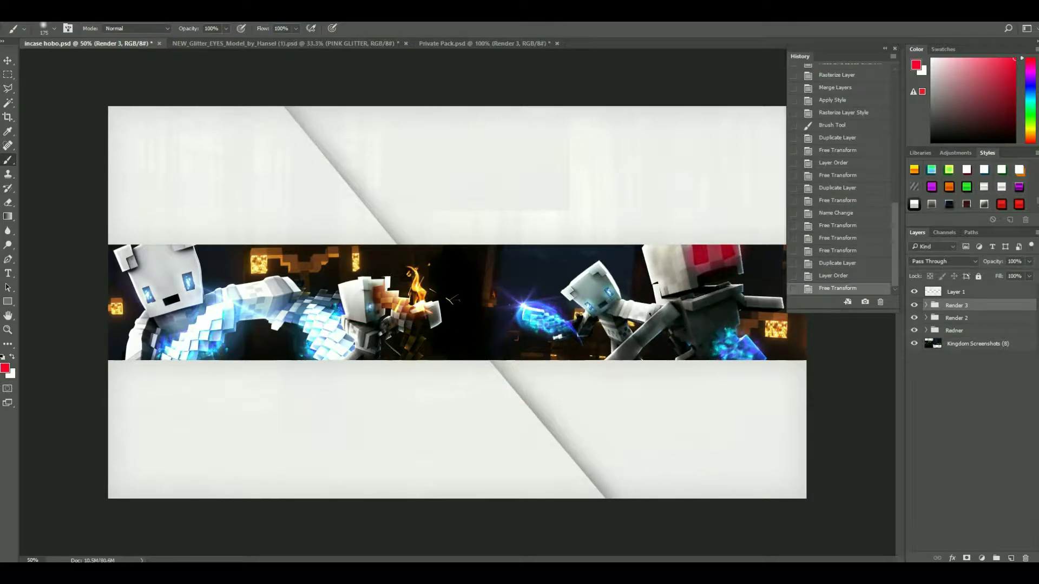
click(956, 318)
key(ctrl+t)
drag(485, 430, 489, 424)
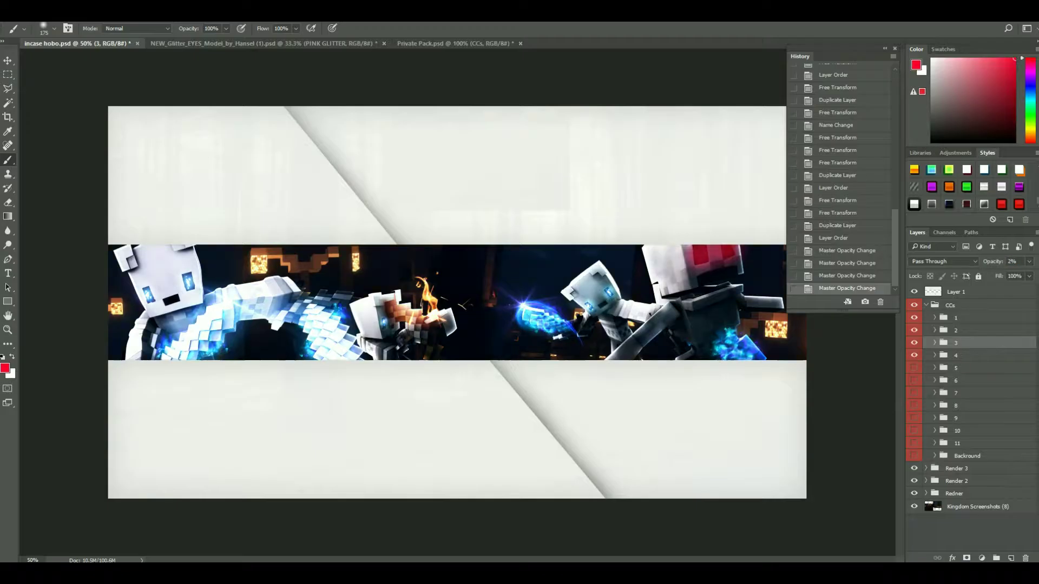
Raise the correction layer opacity to 33% and try a Hue/Saturation shift on the CCs group.
key(alt+bracketleft)
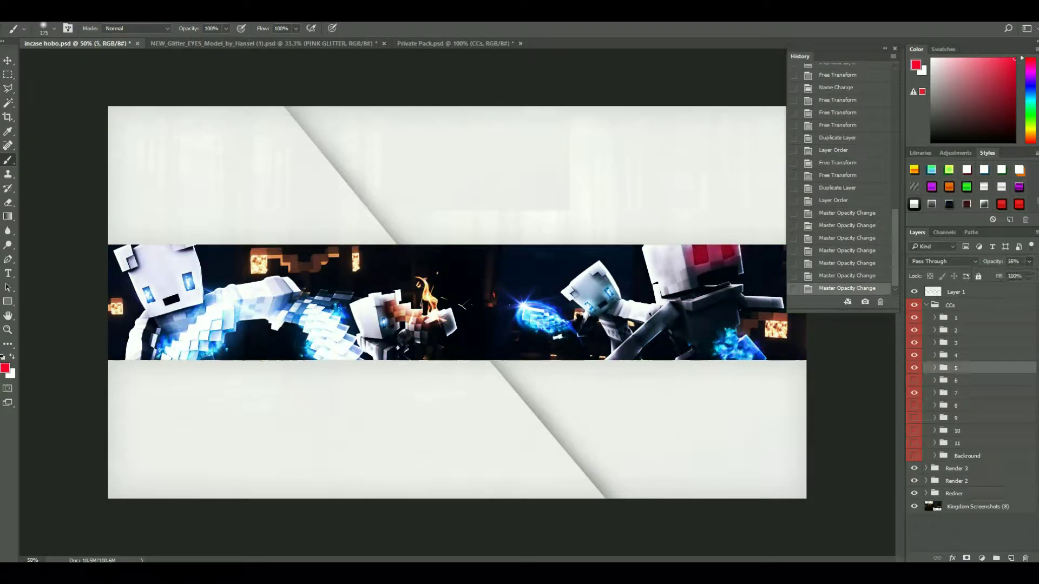
click(949, 305)
click(982, 558)
mouse_move(837, 336)
mouse_down()
mouse_move(857, 337)
mouse_move(830, 336)
mouse_up()
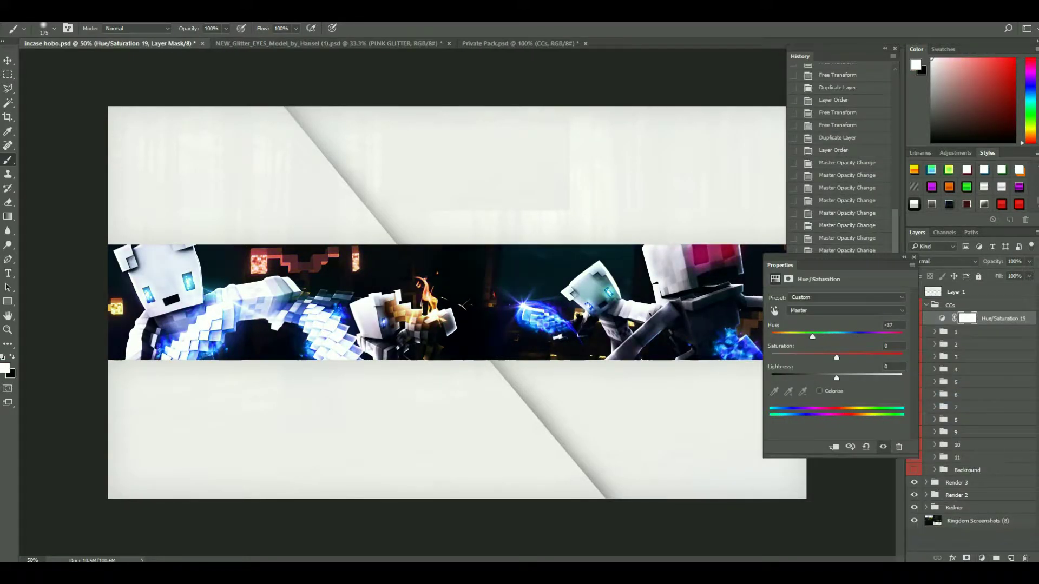
Replace the hue adjustment with a Curves contrast tweak, then retint the glow copy's hue.
click(982, 558)
click(952, 359)
drag(814, 410, 827, 399)
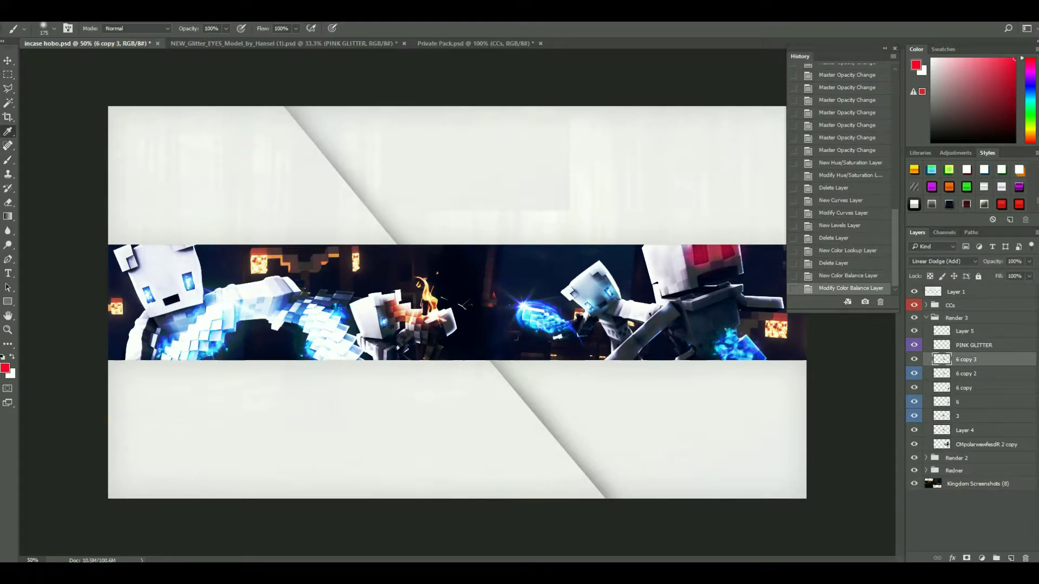
key(ctrl+u)
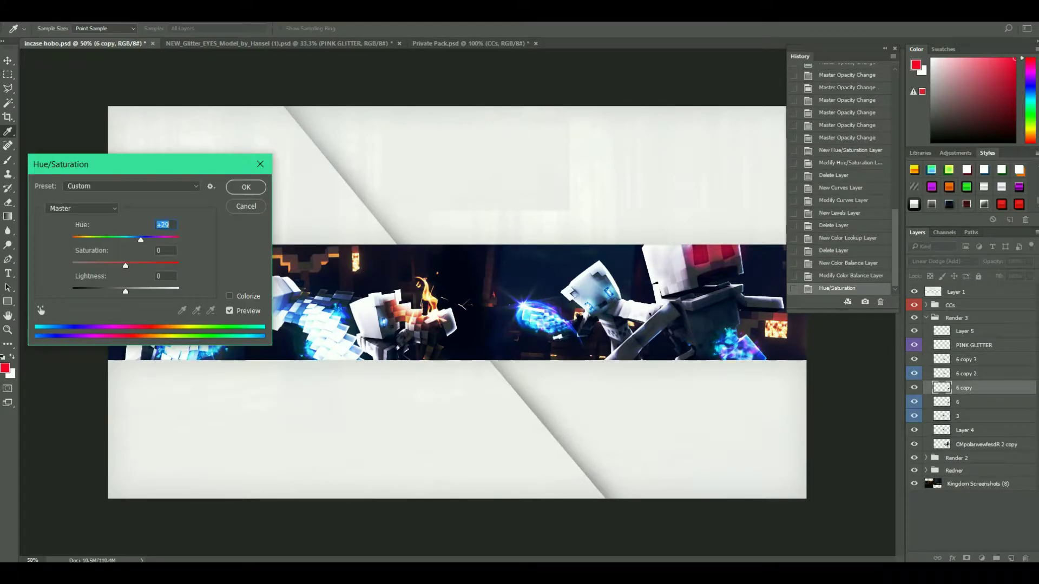
key(Return)
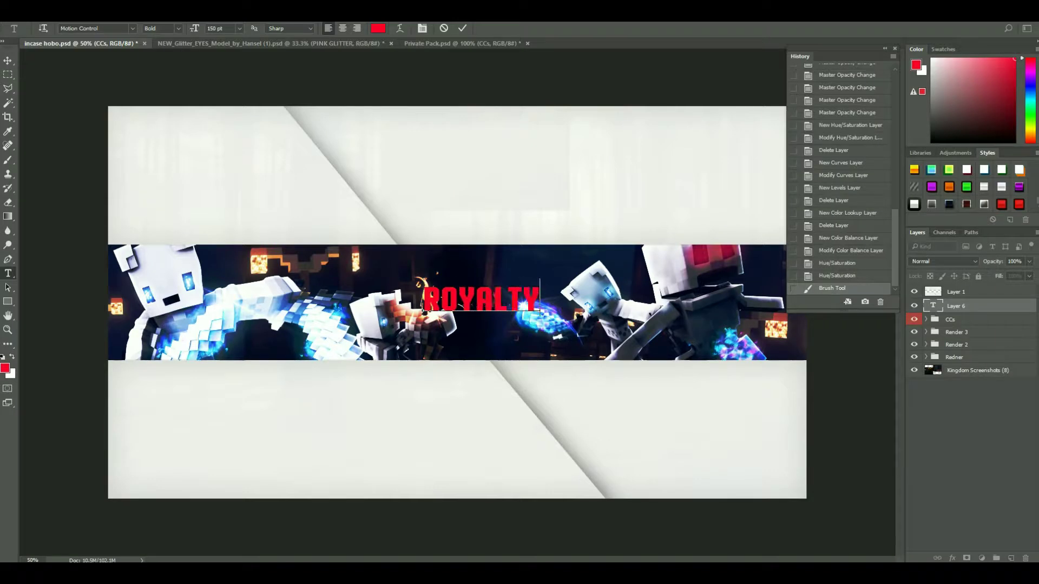
Commit the ROYALTY title and give it a cyan Stroke layer style.
click(462, 29)
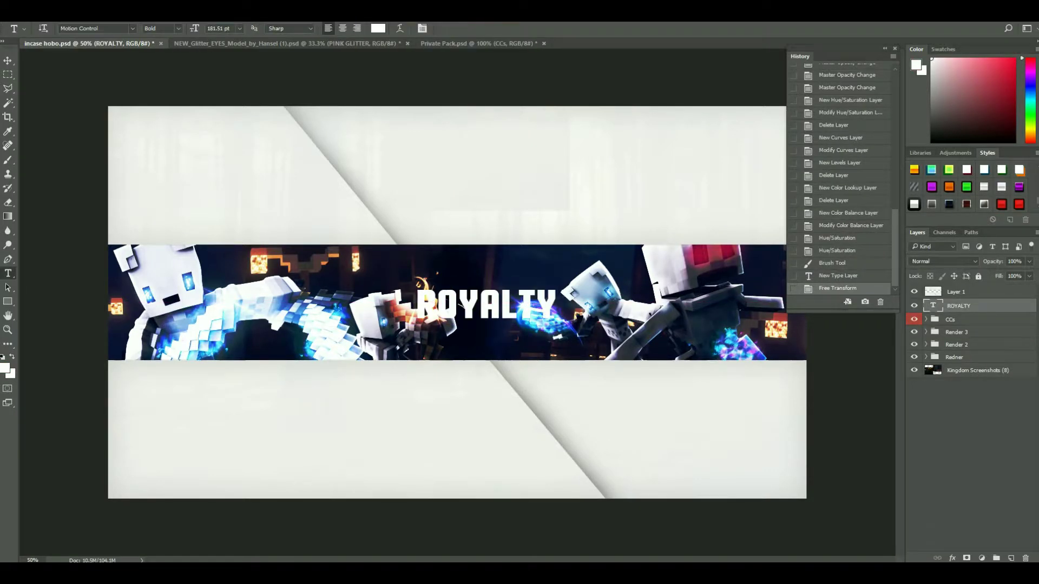
double_click(974, 306)
click(593, 335)
click(746, 359)
key(ctrl+v)
key(Return)
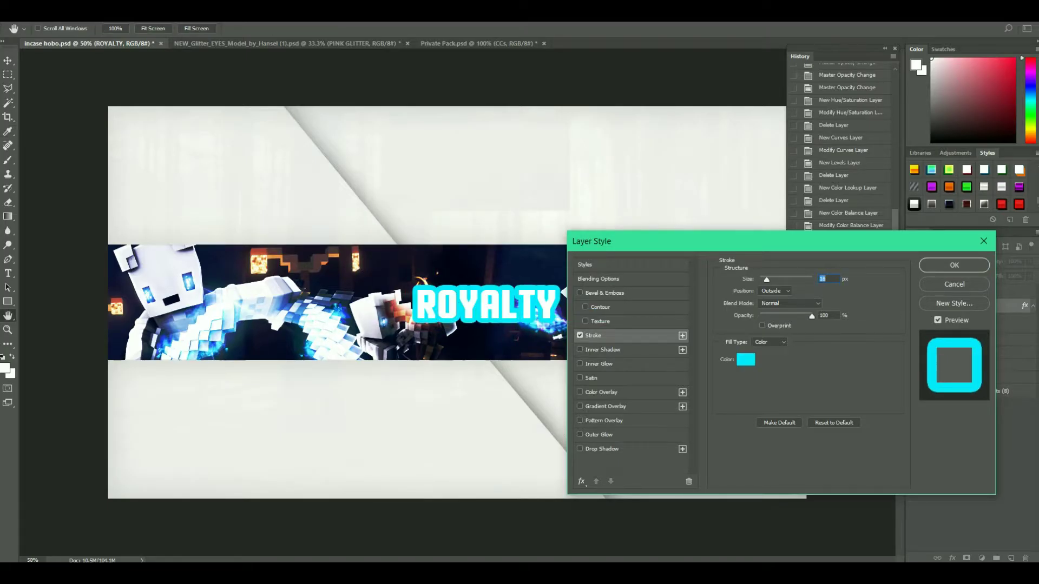
key(Return)
Move ROYALTY behind the character renders and place its copy under the original.
drag(952, 384, 952, 385)
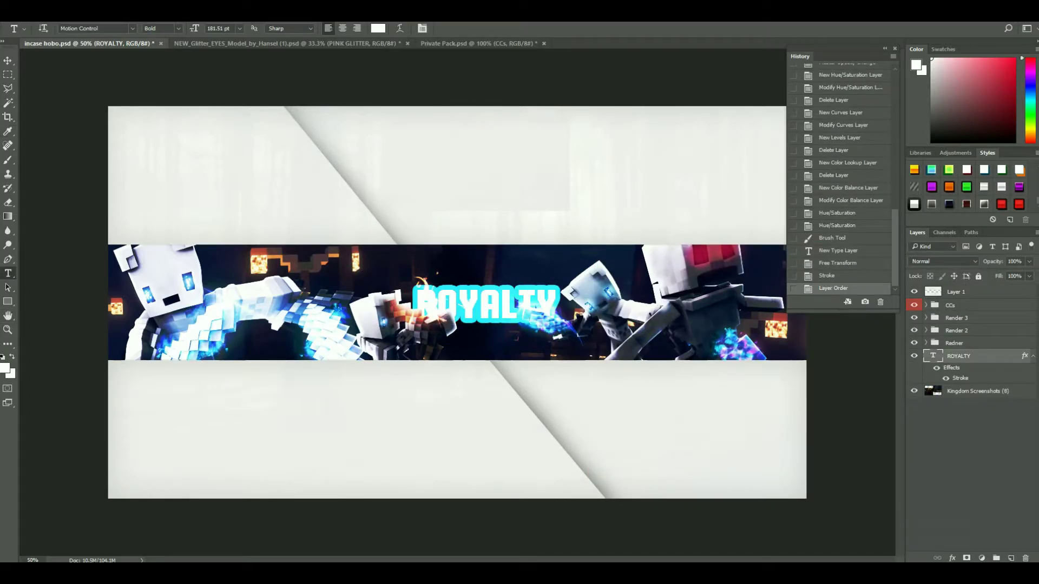
key(ctrl+bracketleft)
key(Return)
key(ctrl+t)
key(Return)
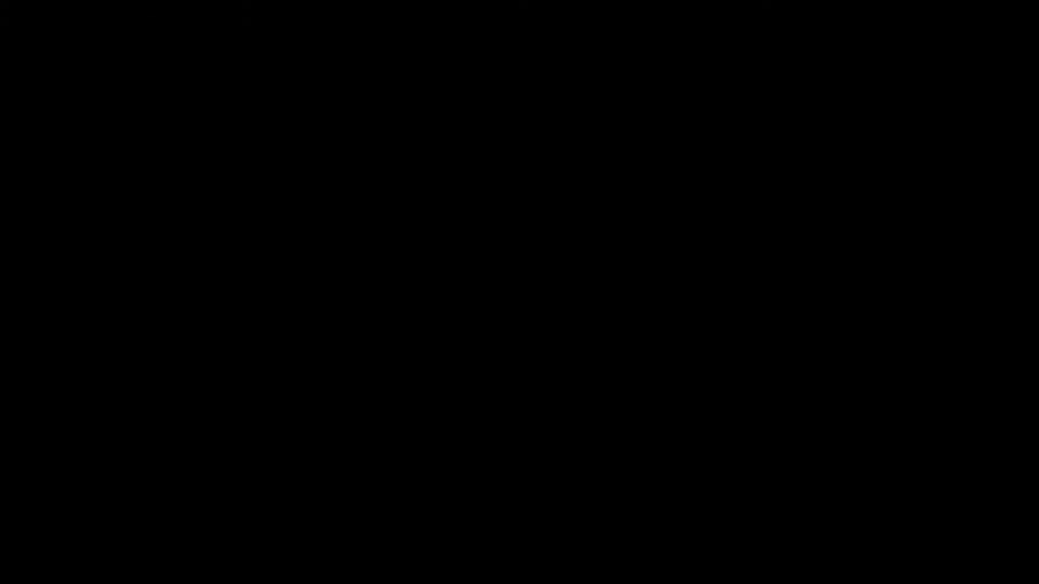